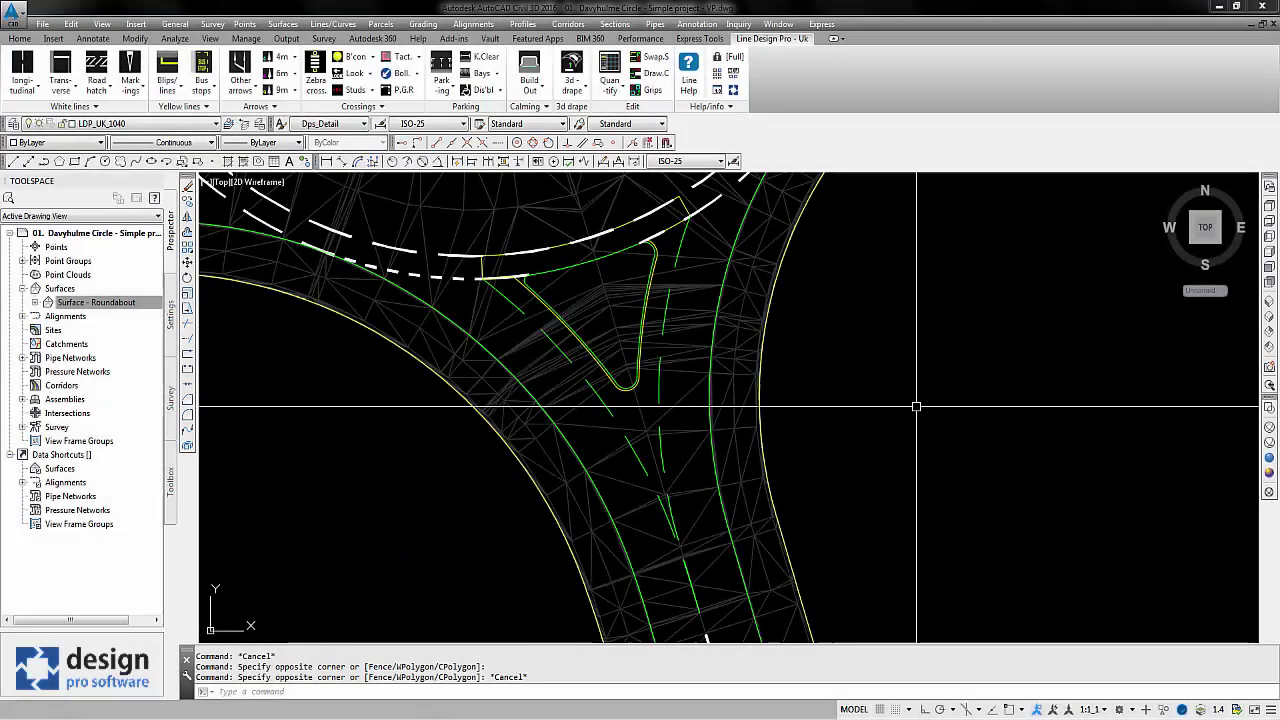
# Start a 1040 road hatch on the S1 arm and use the dashed polyline west of its traffic island as the first edge
pyautogui.scroll(-4, 912, 414)
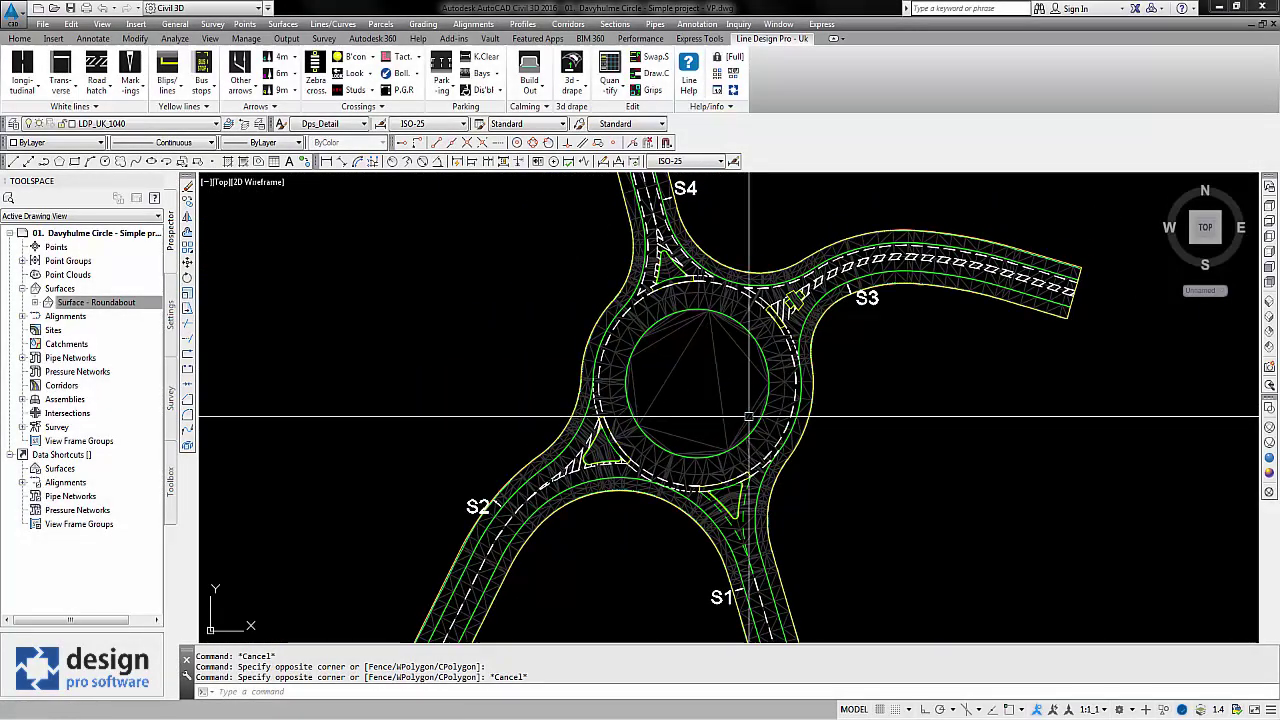
pyautogui.scroll(5, 723, 395)
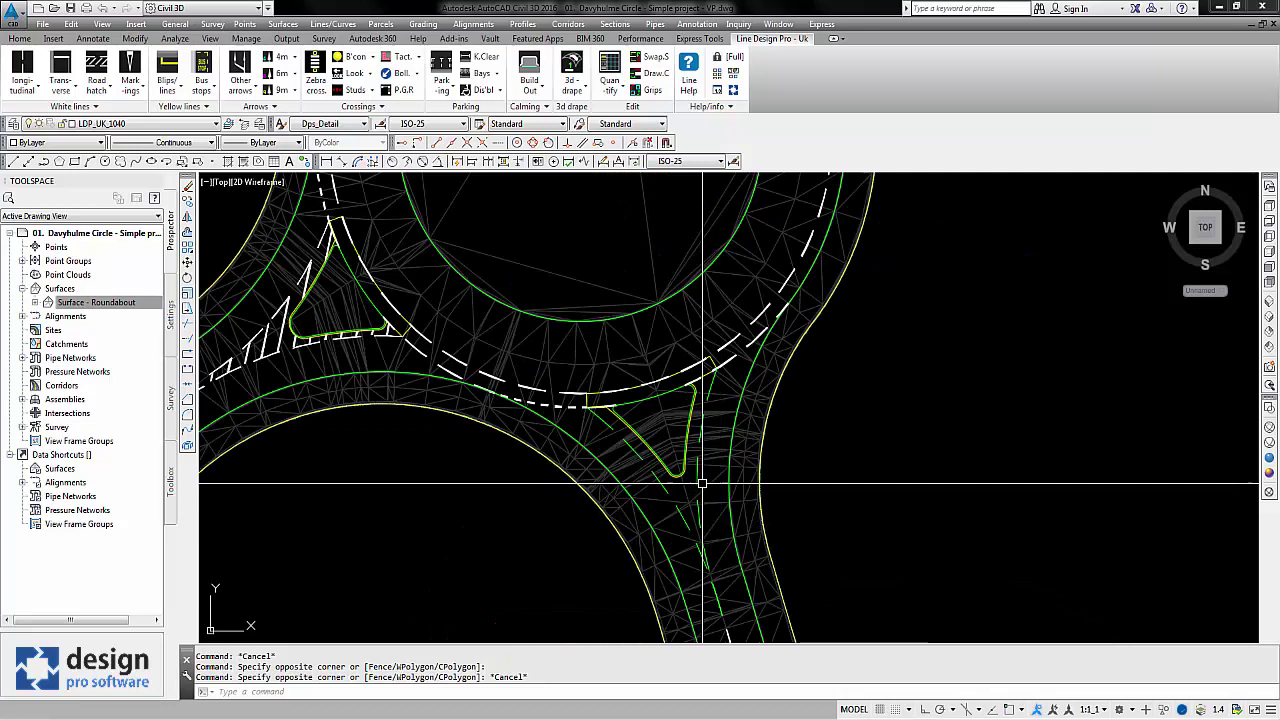
pyautogui.moveTo(690, 470)
pyautogui.mouseDown(button='middle')
pyautogui.moveTo(653, 444)
pyautogui.moveTo(618, 447)
pyautogui.mouseUp(button='middle')
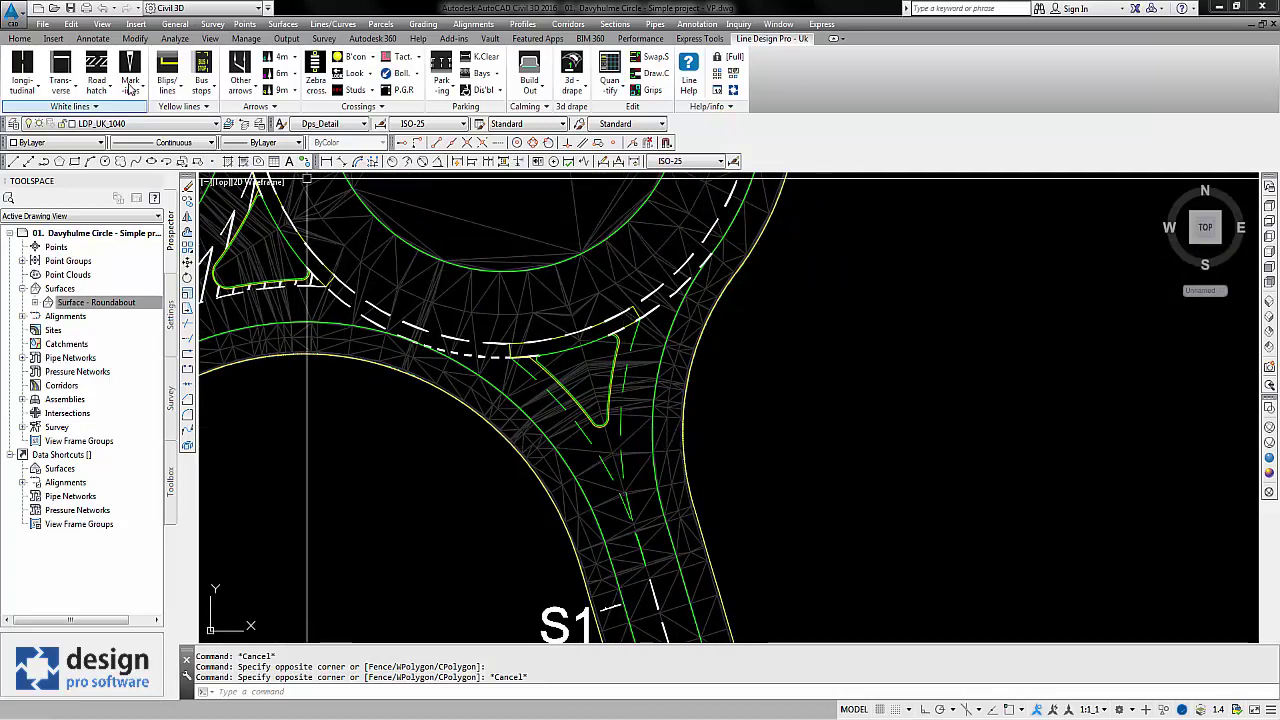
pyautogui.click(96, 75)
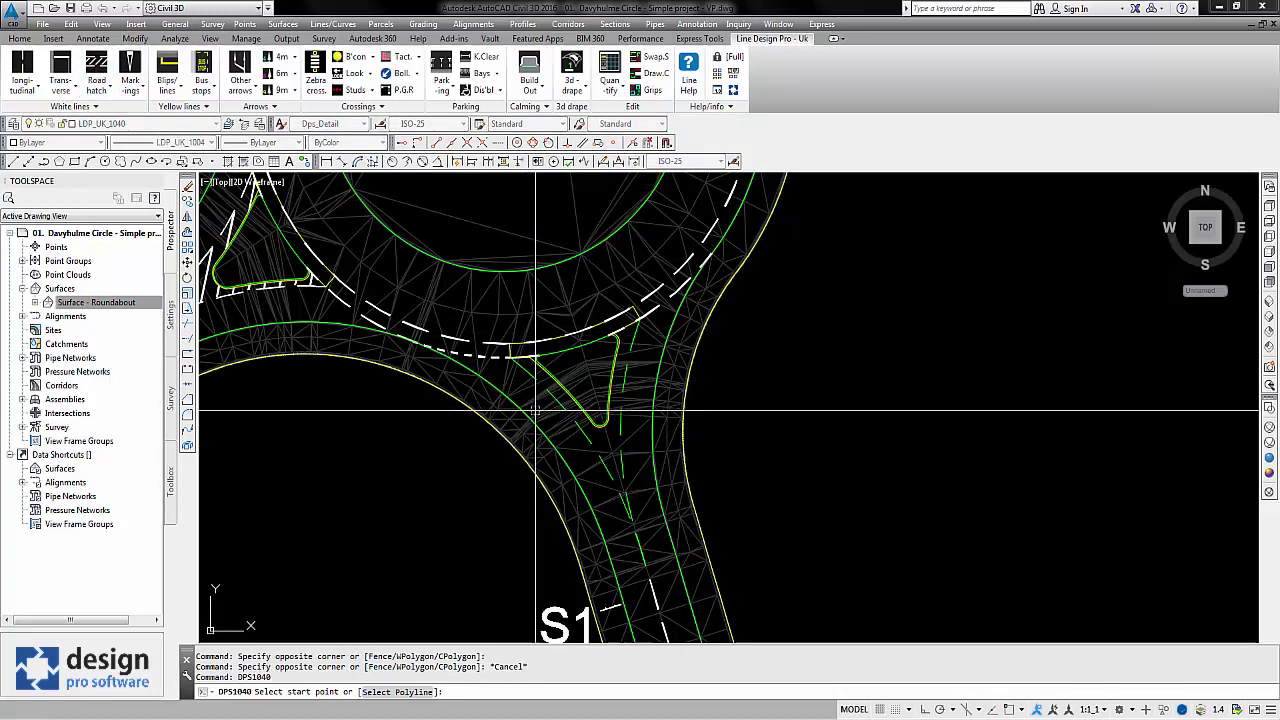
pyautogui.write('s')
pyautogui.press('Return')
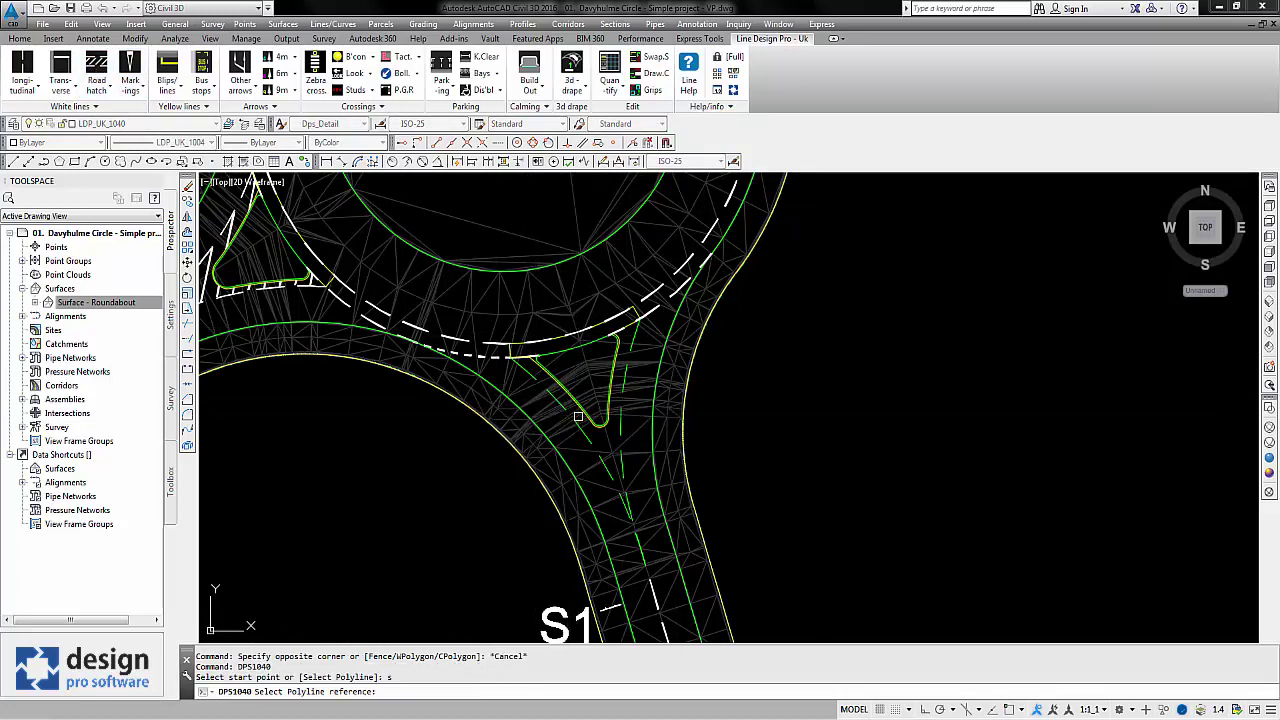
pyautogui.scroll(3, 584, 432)
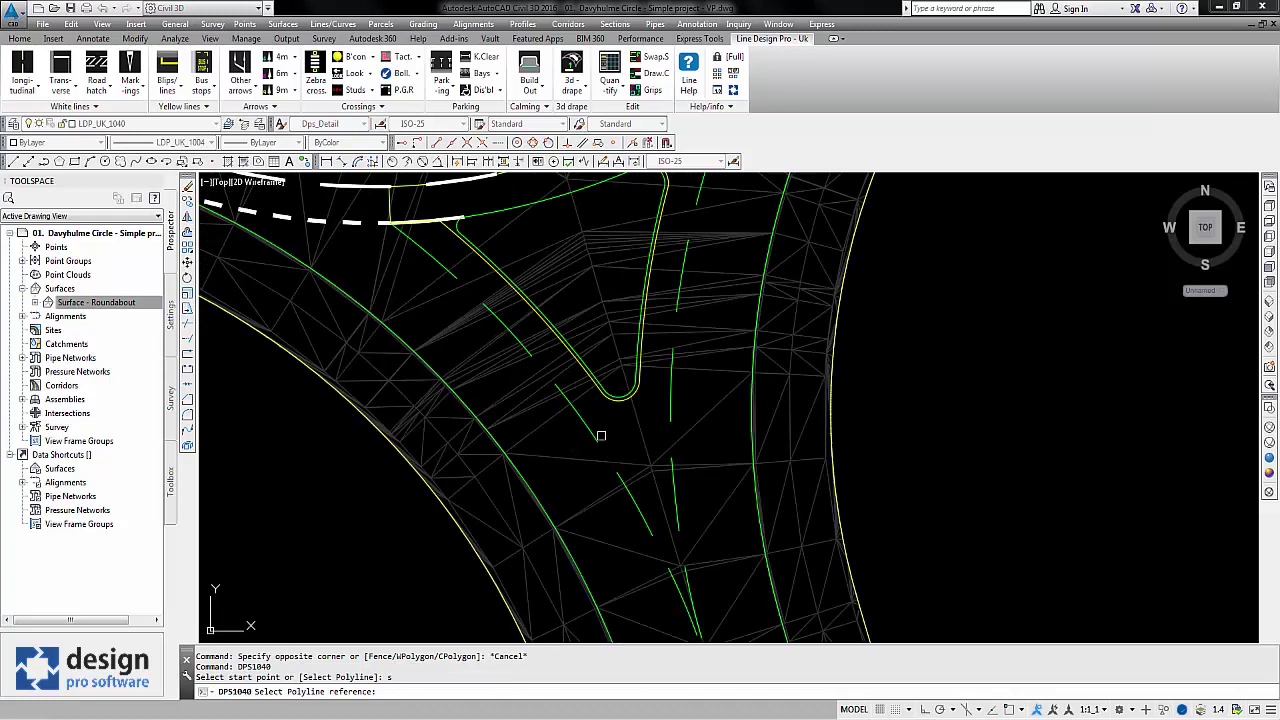
pyautogui.moveTo(648, 419); pyautogui.dragTo(638, 440, button='middle')
pyautogui.click(579, 442)
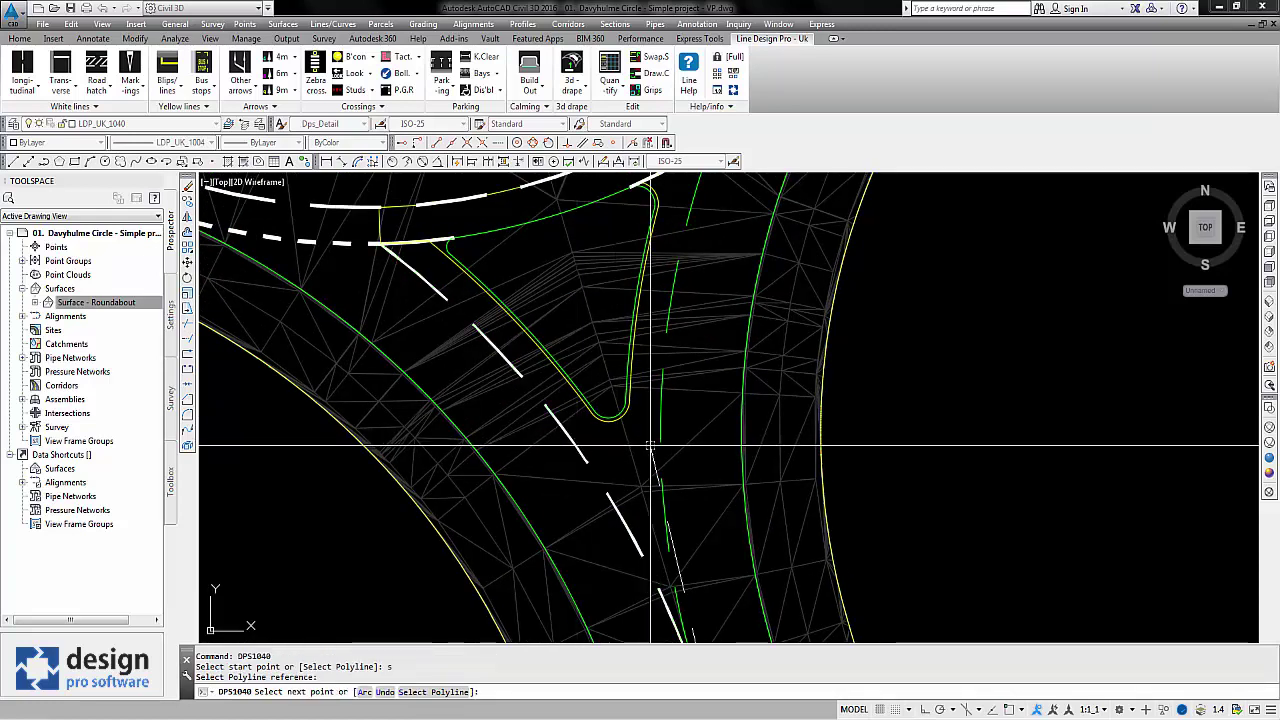
# Use the dashed polyline east of the island as the hatch's second edge and accept the automatically added centre line
pyautogui.write('s')
pyautogui.press('Return')
pyautogui.click(660, 421)
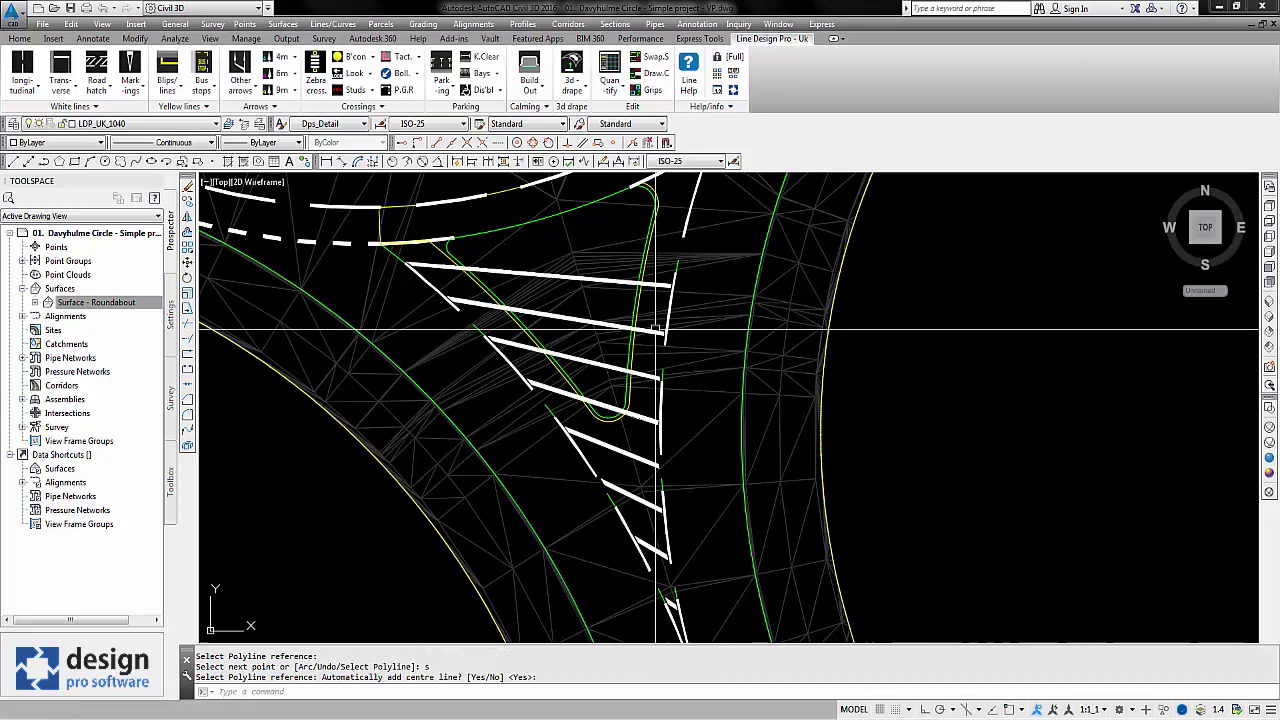
pyautogui.moveTo(663, 332); pyautogui.dragTo(678, 406, button='middle')
pyautogui.press('Return')
# Stretch the northern end of the hatch's centre line into the roundabout carriageway, with object snap off, to steepen the hatch bars
pyautogui.press('F3')
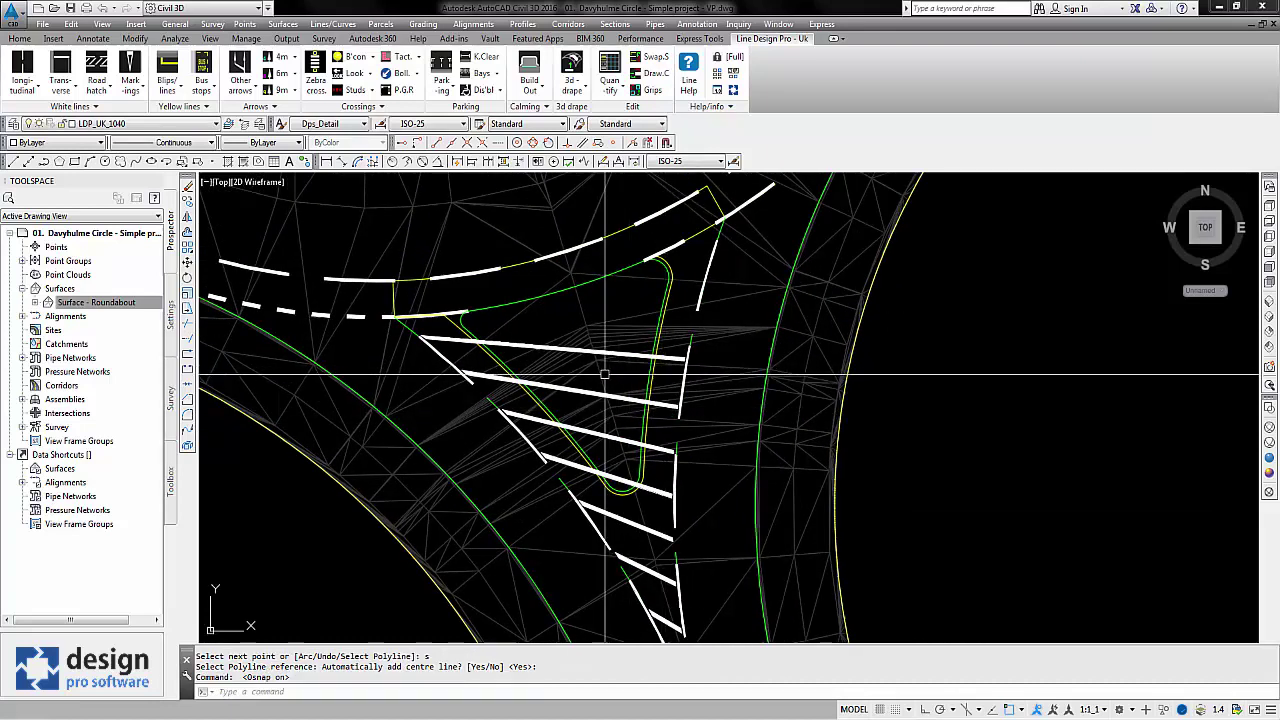
pyautogui.click(520, 344)
pyautogui.moveTo(700, 243); pyautogui.dragTo(706, 271, button='middle')
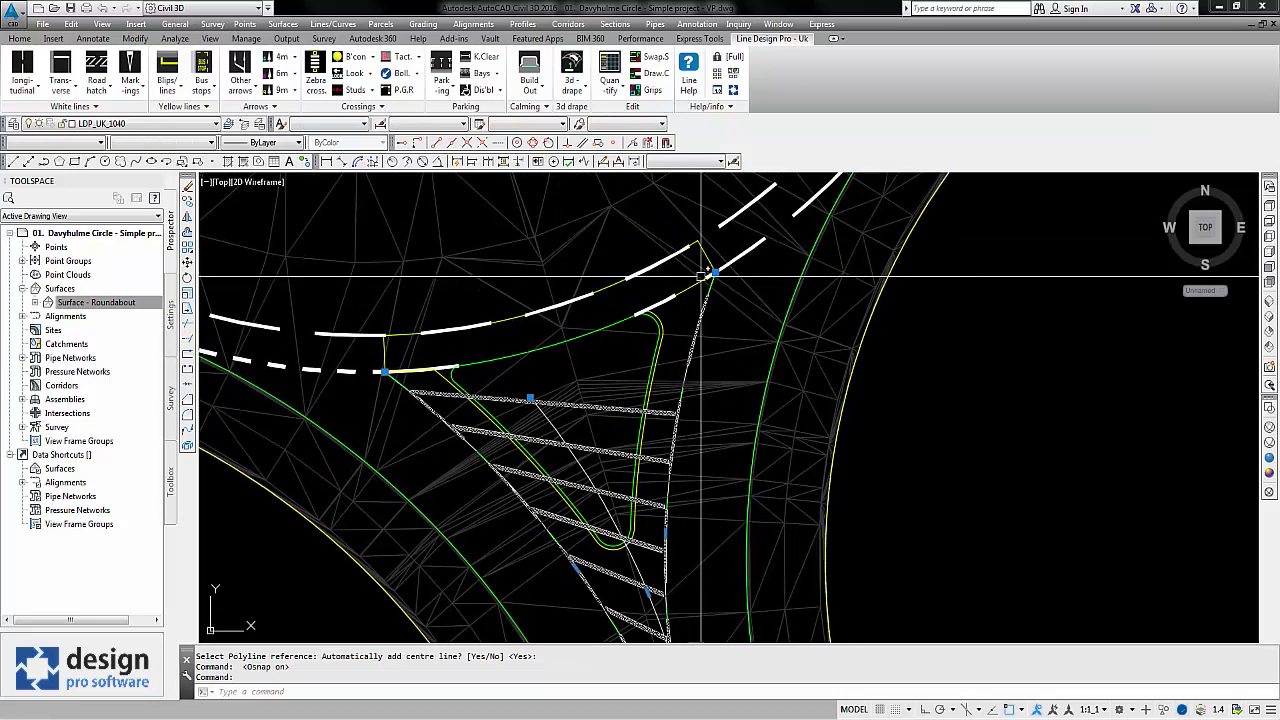
pyautogui.click(530, 398)
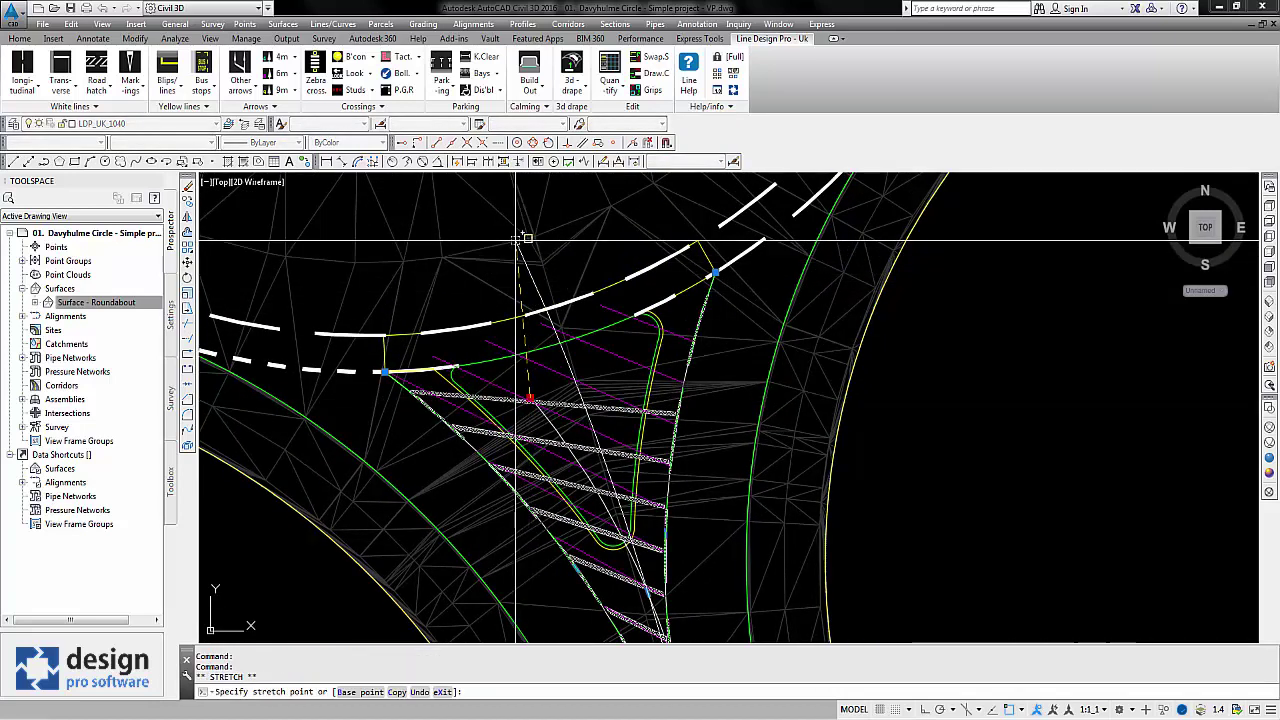
pyautogui.press('F3')
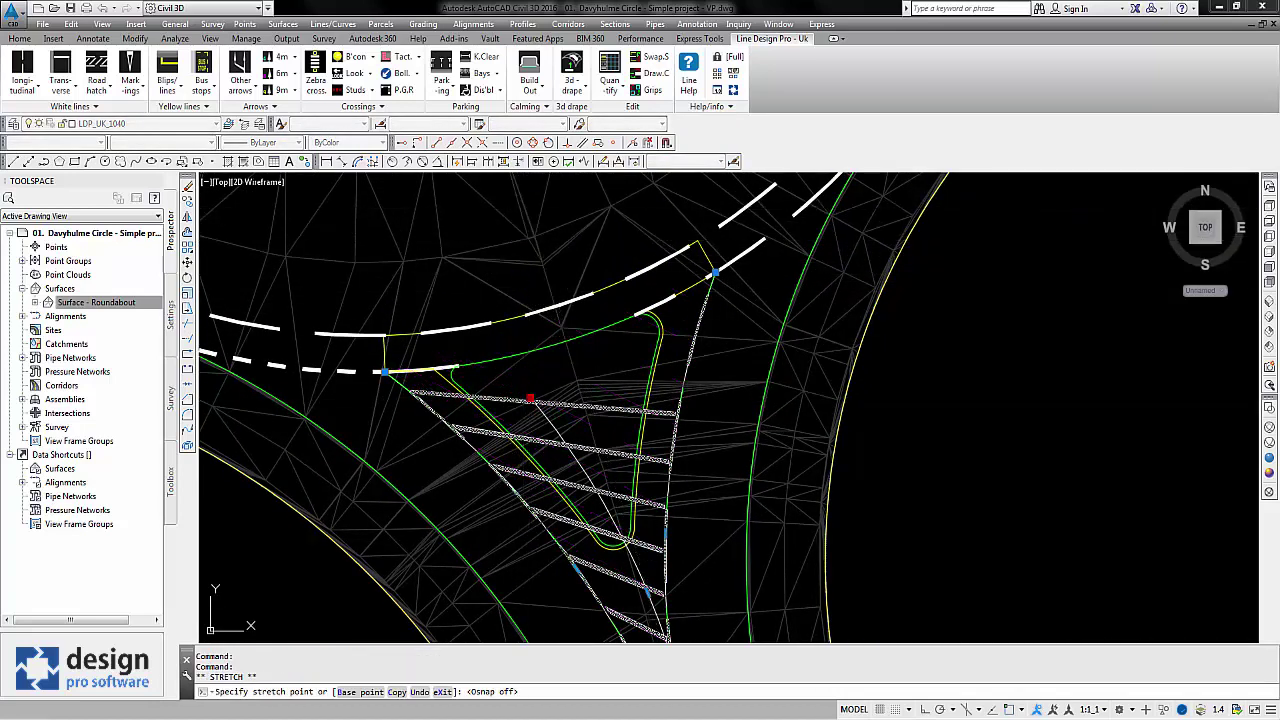
pyautogui.click(523, 206)
# Adjust the curvature of the hatch's centre line by moving its intermediate grip near the island's nose
pyautogui.moveTo(600, 431); pyautogui.dragTo(575, 366, button='middle')
pyautogui.scroll(4, 594, 436)
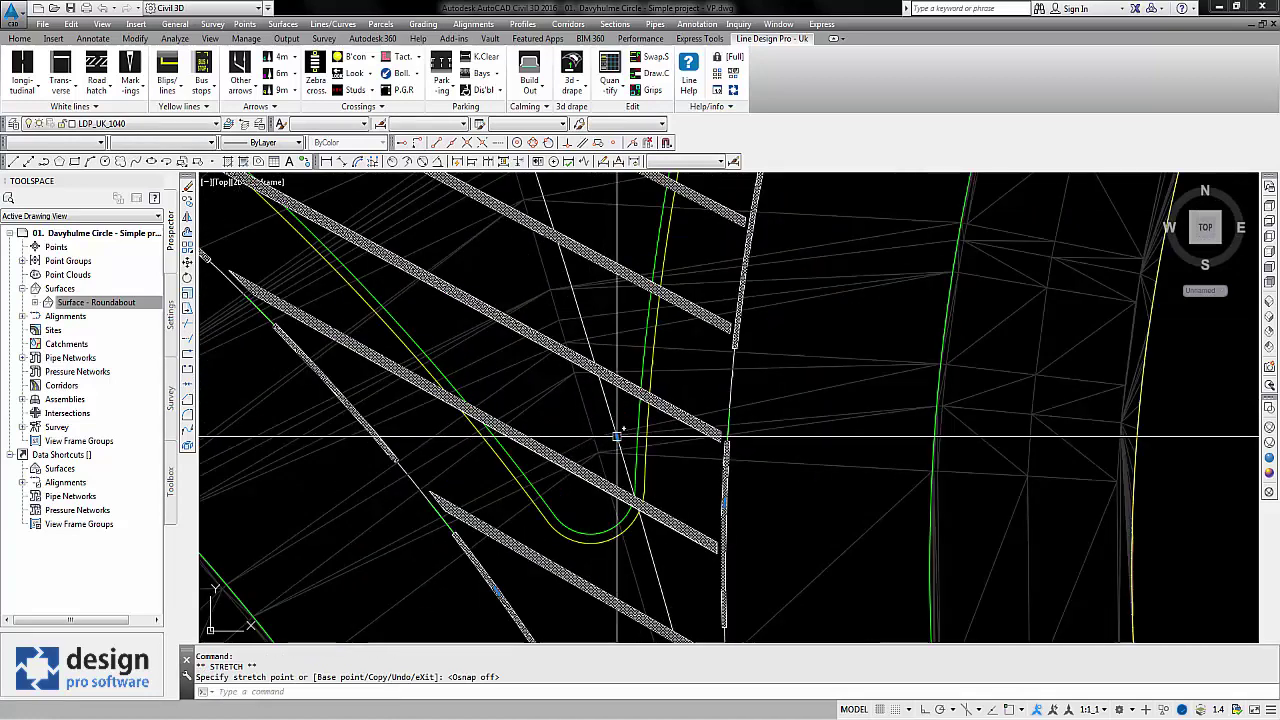
pyautogui.click(617, 436)
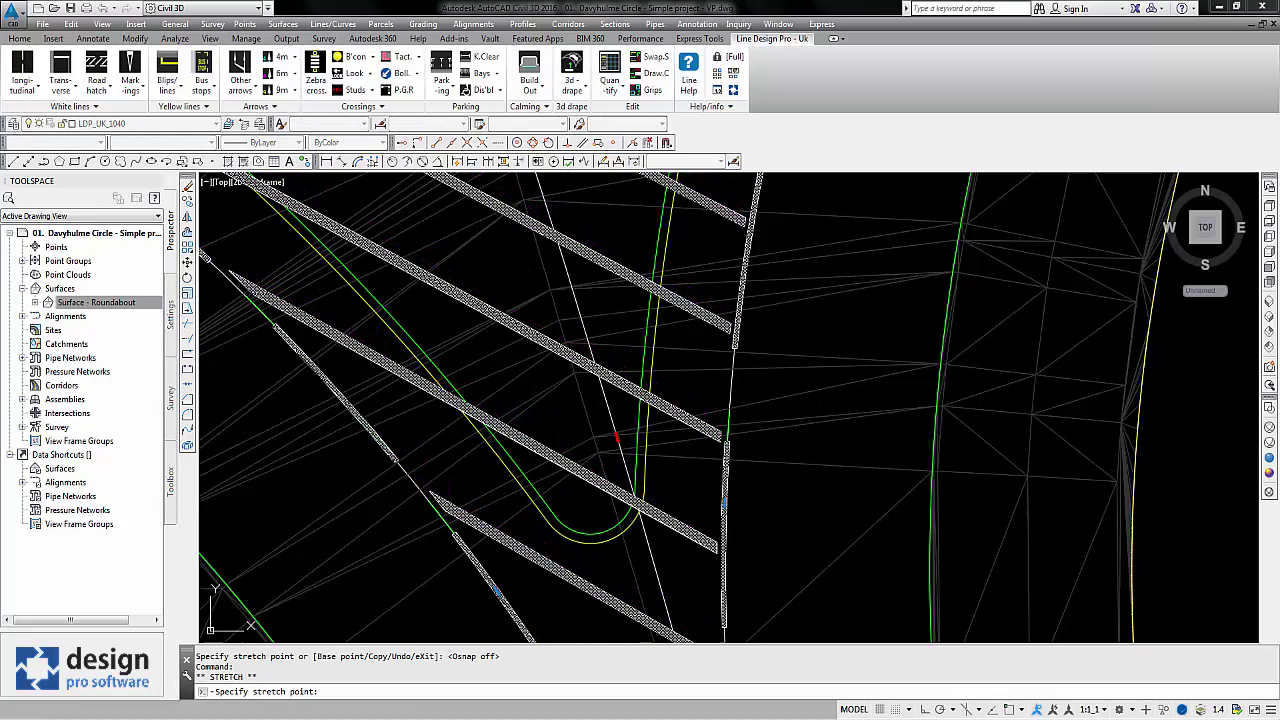
pyautogui.click(574, 449)
# Extend the centre line's northern end further towards the central island so the hatch bars reach the give-way line, then deselect the hatch
pyautogui.scroll(-5, 722, 417)
pyautogui.moveTo(697, 351); pyautogui.dragTo(678, 451, button='middle')
pyautogui.moveTo(596, 255); pyautogui.dragTo(598, 309, button='middle')
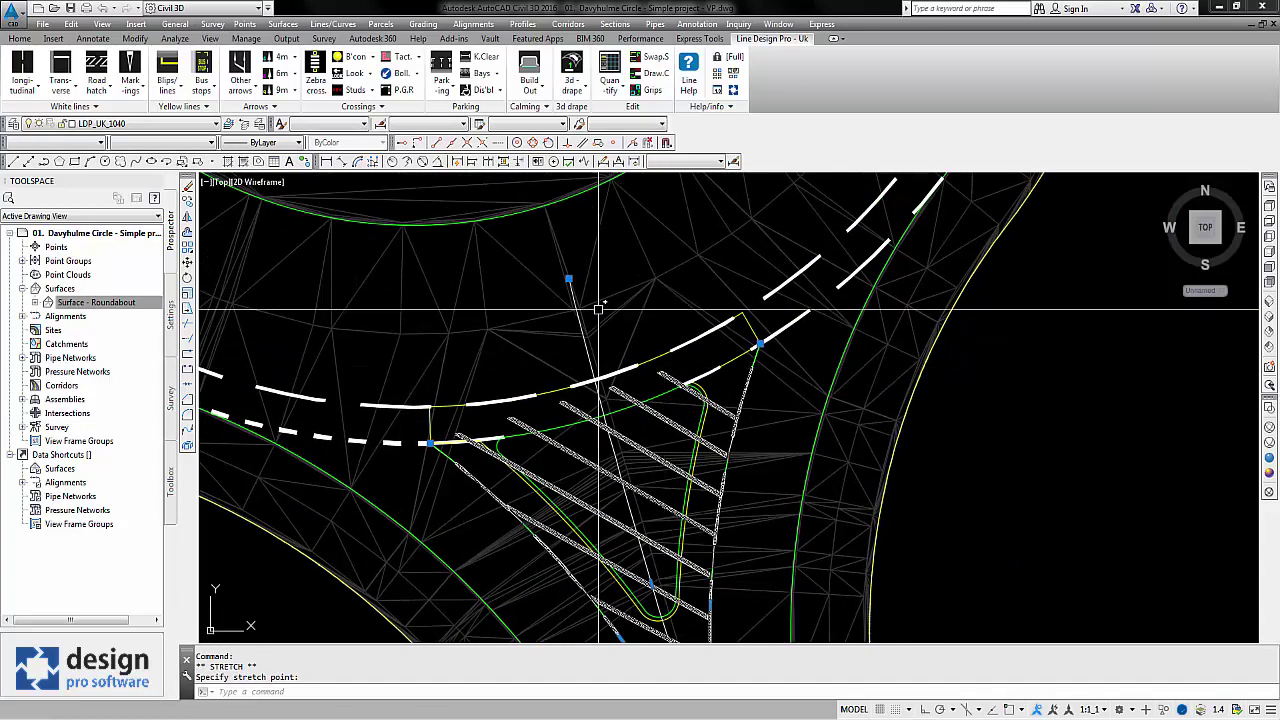
pyautogui.click(568, 279)
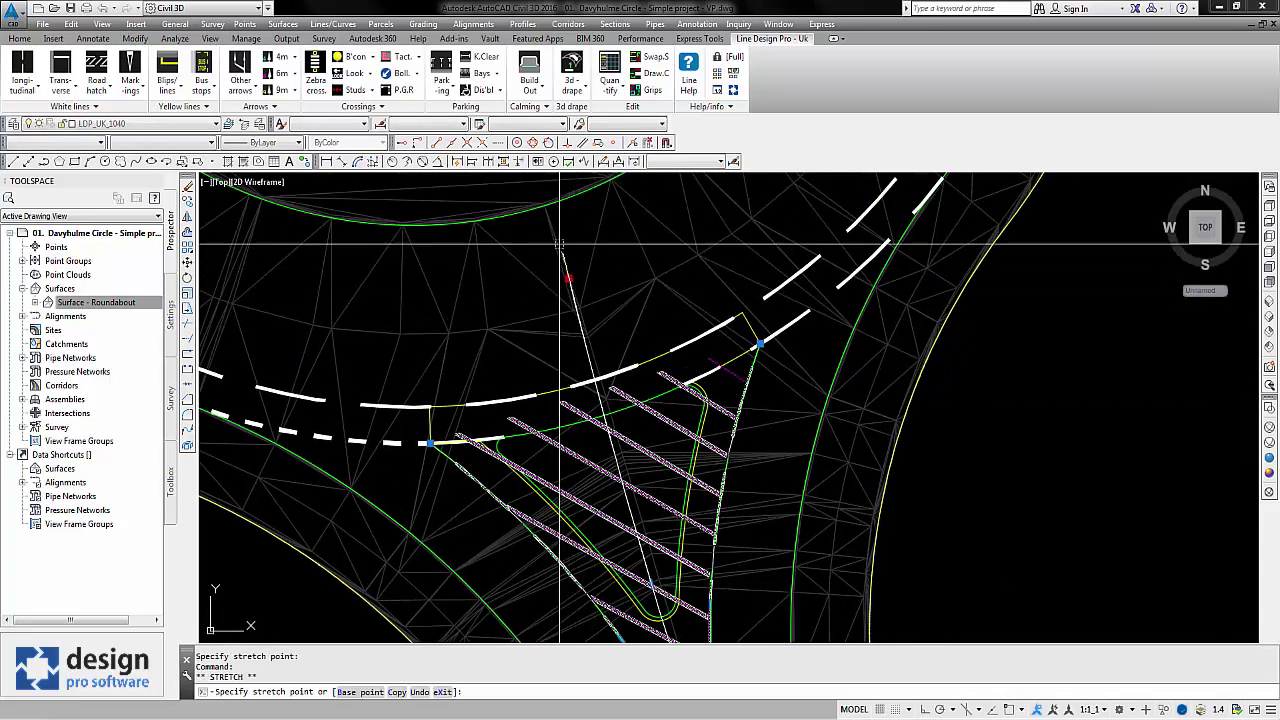
pyautogui.click(550, 216)
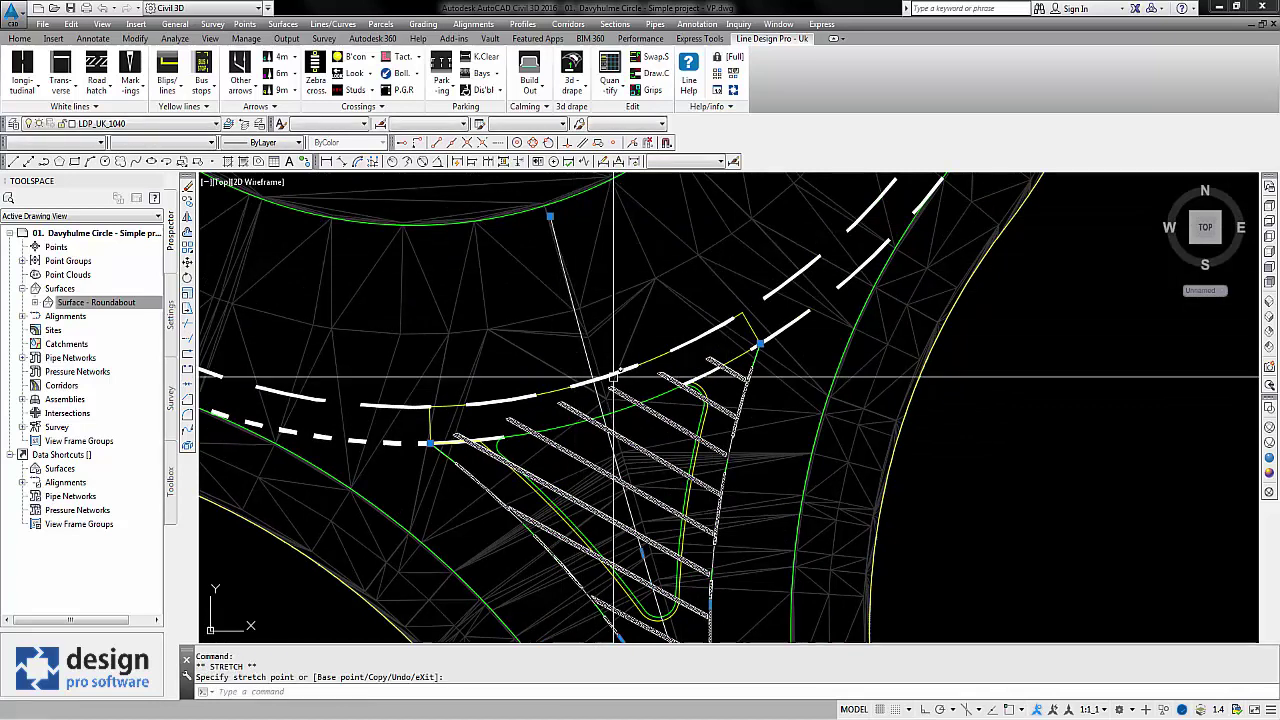
pyautogui.moveTo(616, 448); pyautogui.dragTo(600, 349, button='middle')
pyautogui.scroll(2, 619, 389)
pyautogui.scroll(-3, 620, 390)
pyautogui.press('Escape')
pyautogui.press('Escape')
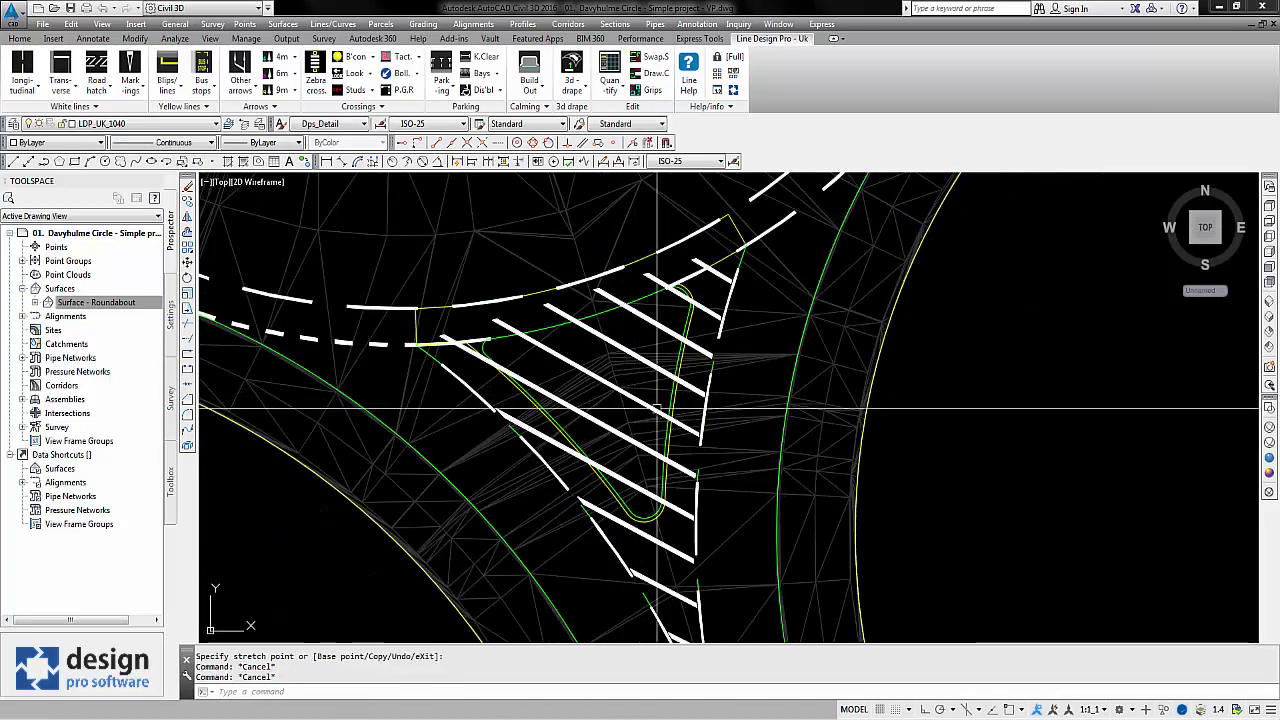
# Highlight the yellow knockout zone outline around the S1 traffic island and the give-way lines to check its extent
pyautogui.scroll(3, 651, 393)
pyautogui.moveTo(680, 349)
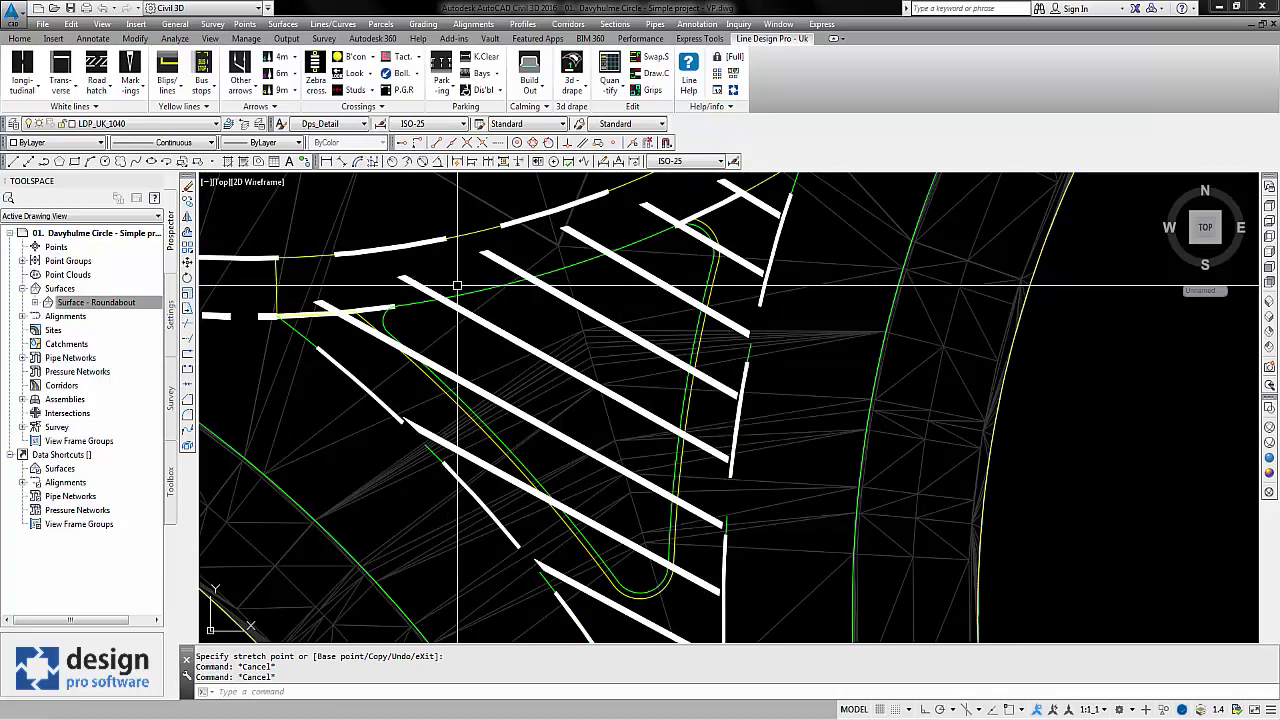
pyautogui.moveTo(468, 292); pyautogui.dragTo(448, 304, button='middle')
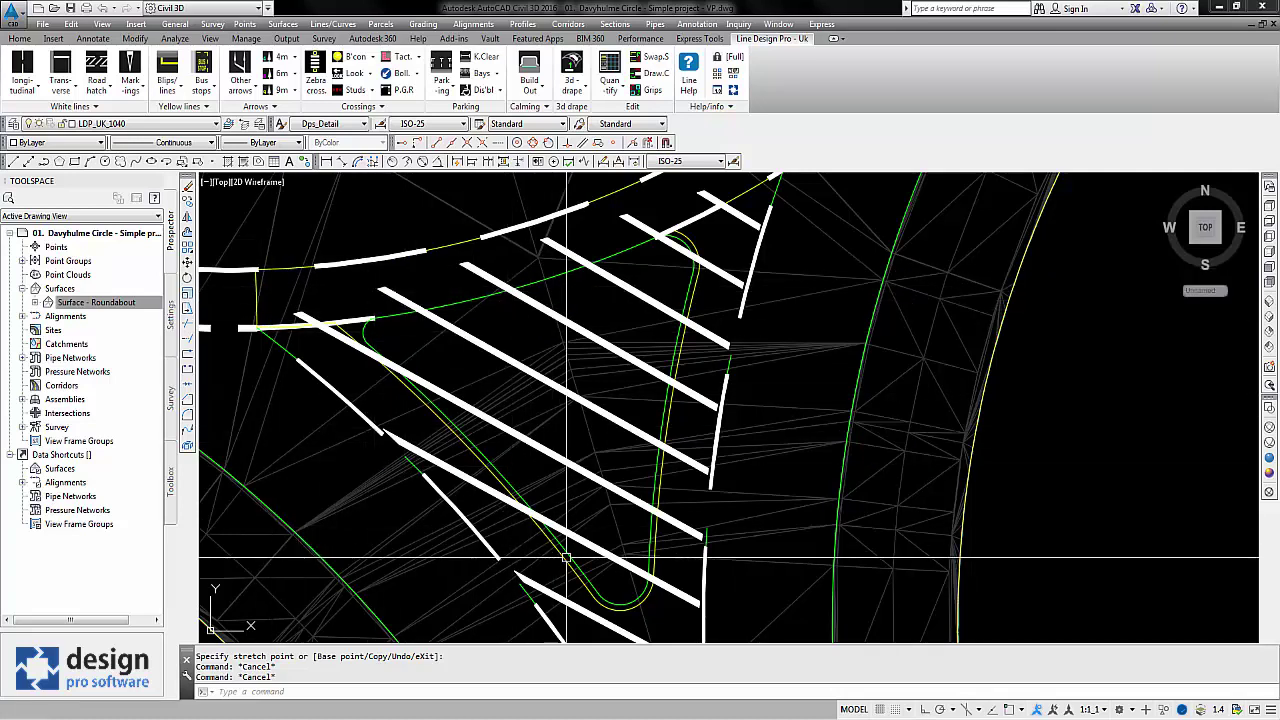
pyautogui.press('Escape')
pyautogui.click(287, 268)
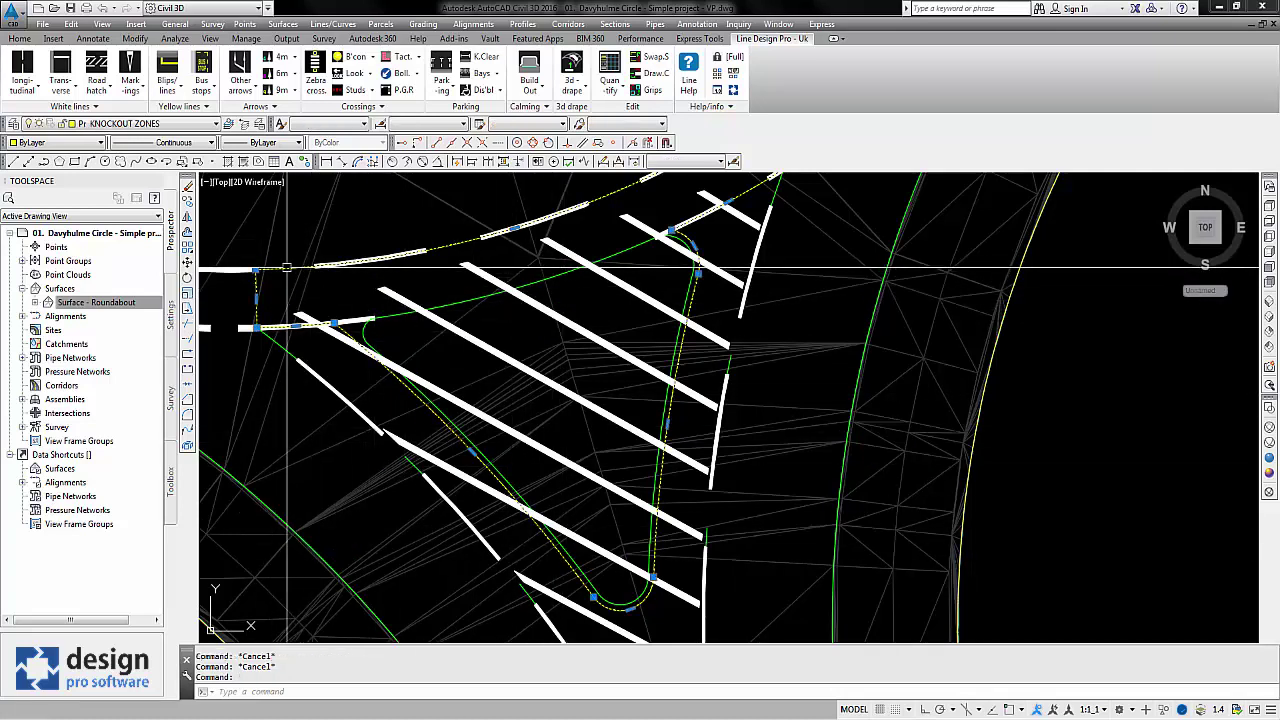
pyautogui.moveTo(415, 290)
pyautogui.mouseDown(button='middle')
pyautogui.moveTo(423, 303)
pyautogui.moveTo(408, 322)
pyautogui.mouseUp(button='middle')
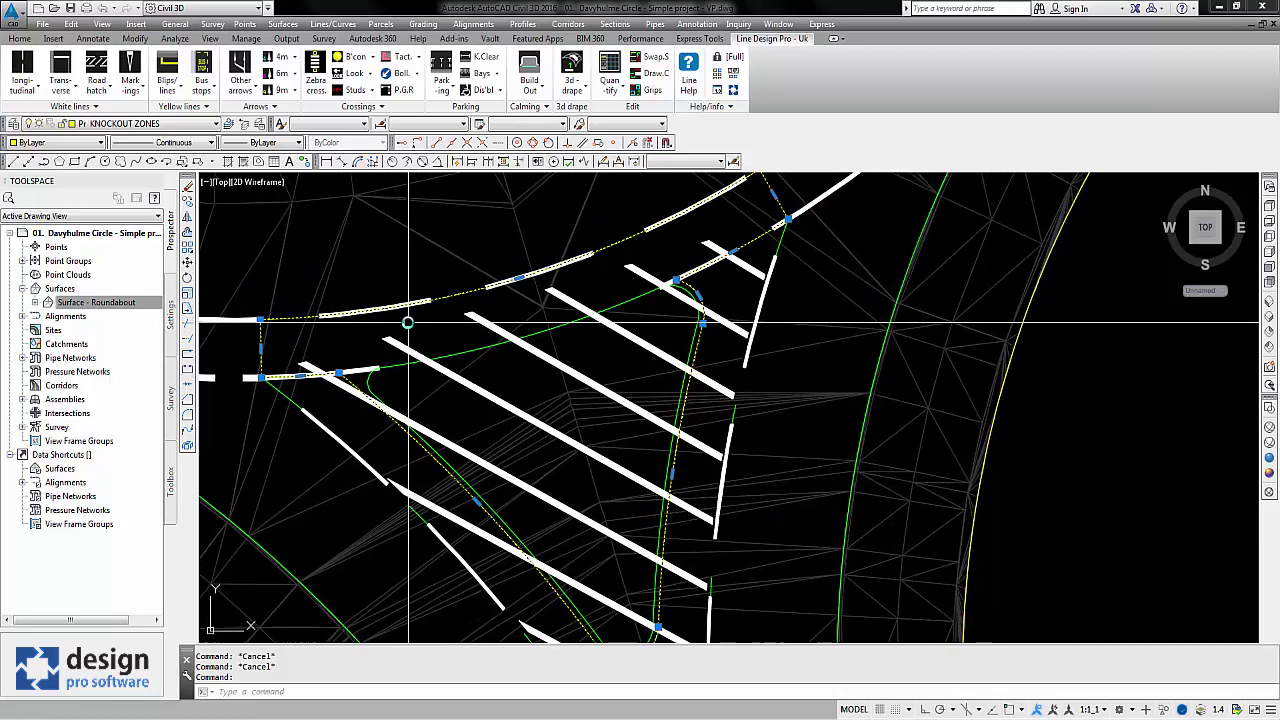
pyautogui.press('Escape')
# Edit the 1040 hatch island and add the yellow outline around the traffic island as its knockout zone
pyautogui.doubleClick(407, 349)
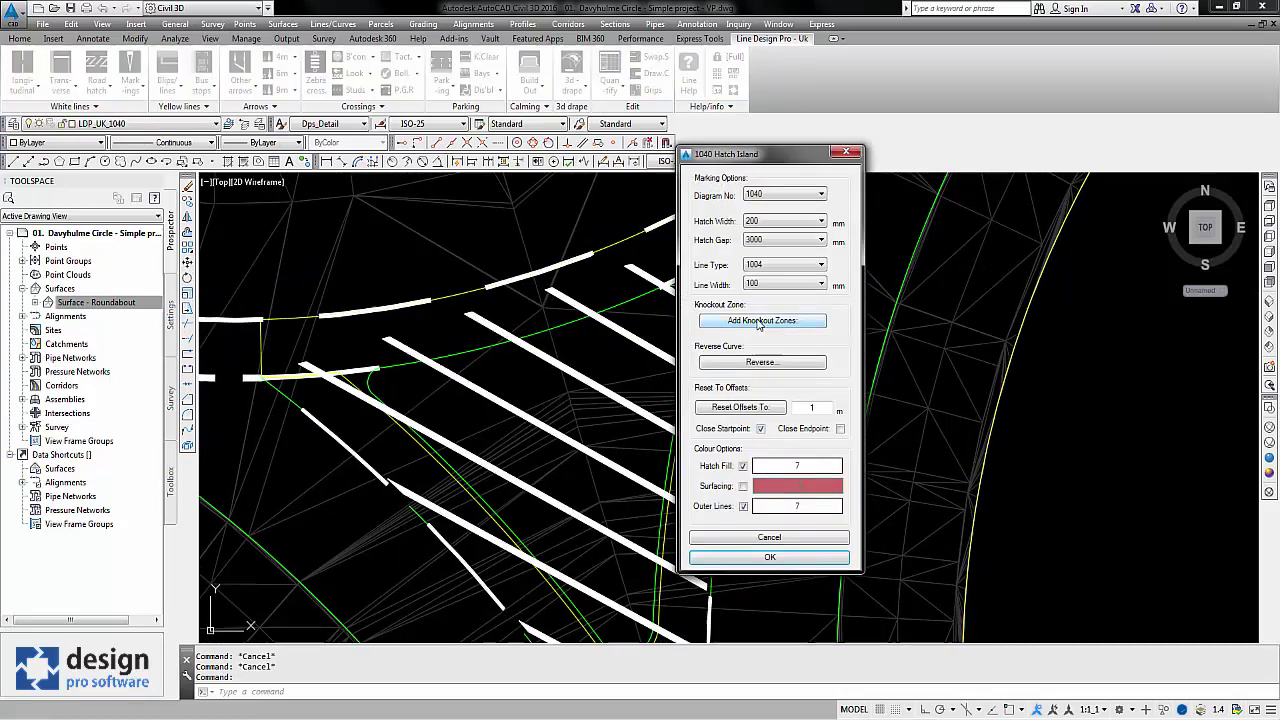
pyautogui.click(762, 320)
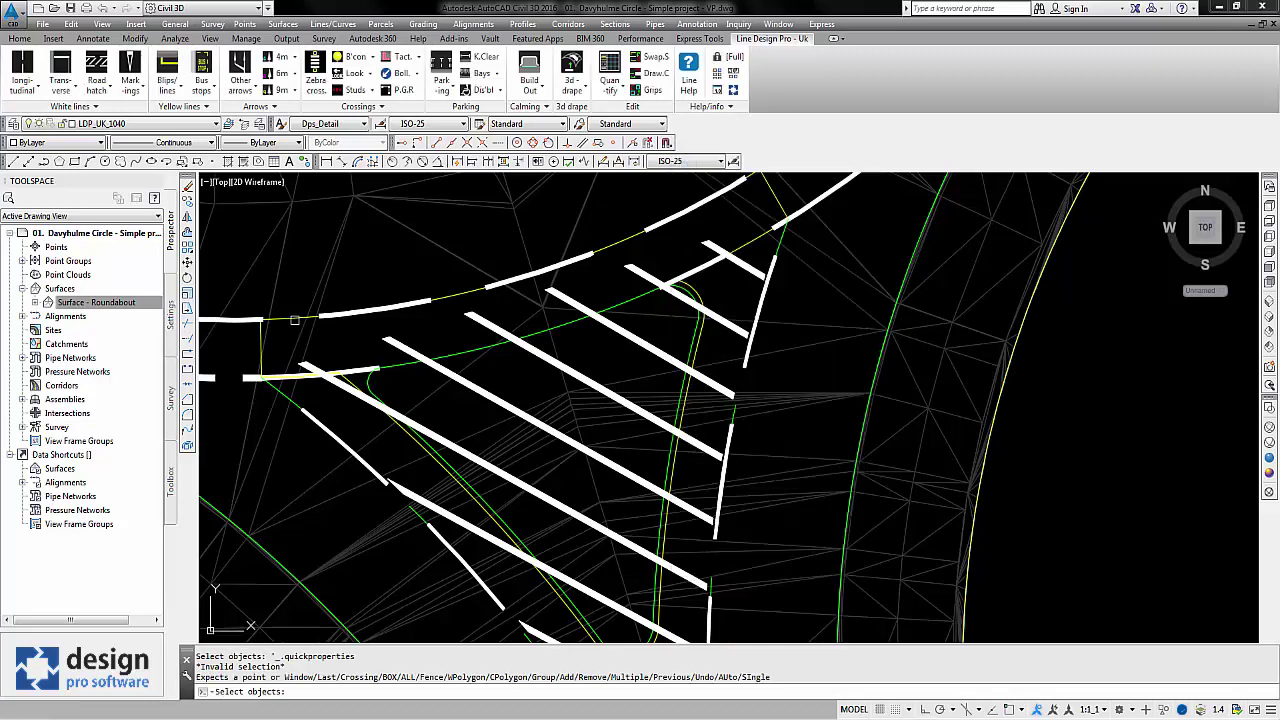
pyautogui.press('Return')
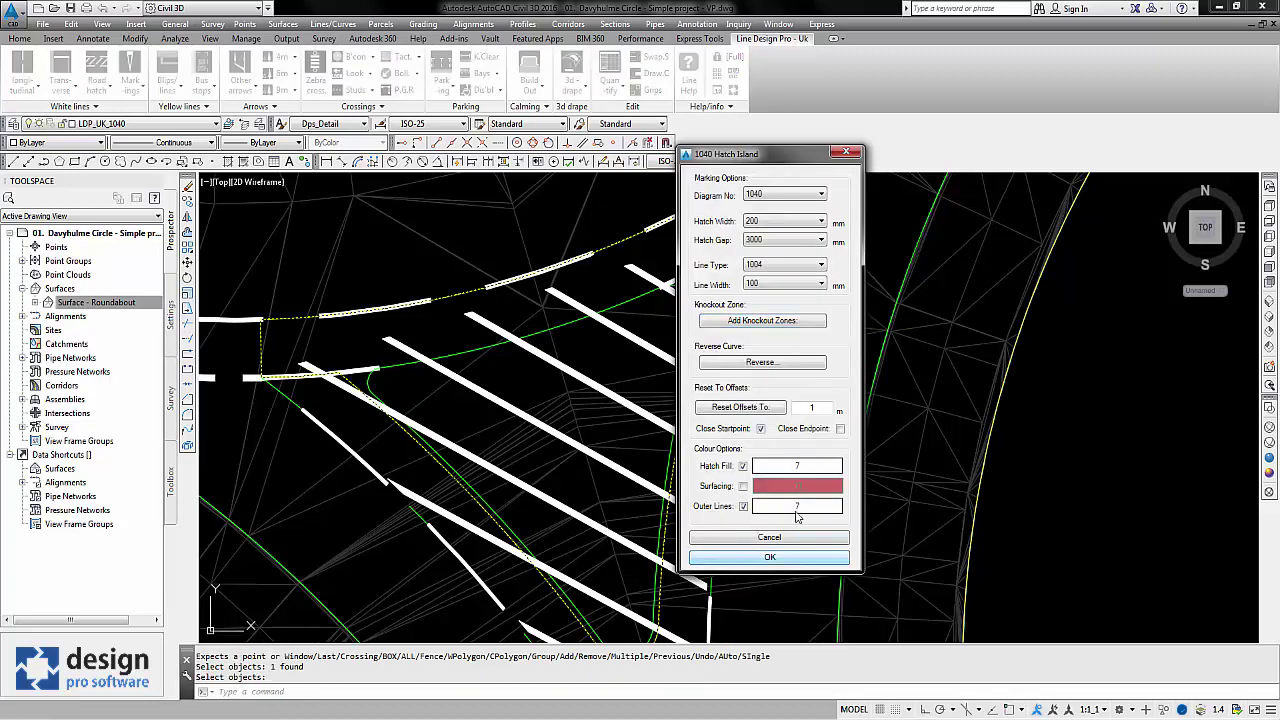
pyautogui.click(788, 557)
pyautogui.moveTo(571, 383); pyautogui.dragTo(601, 354, button='middle')
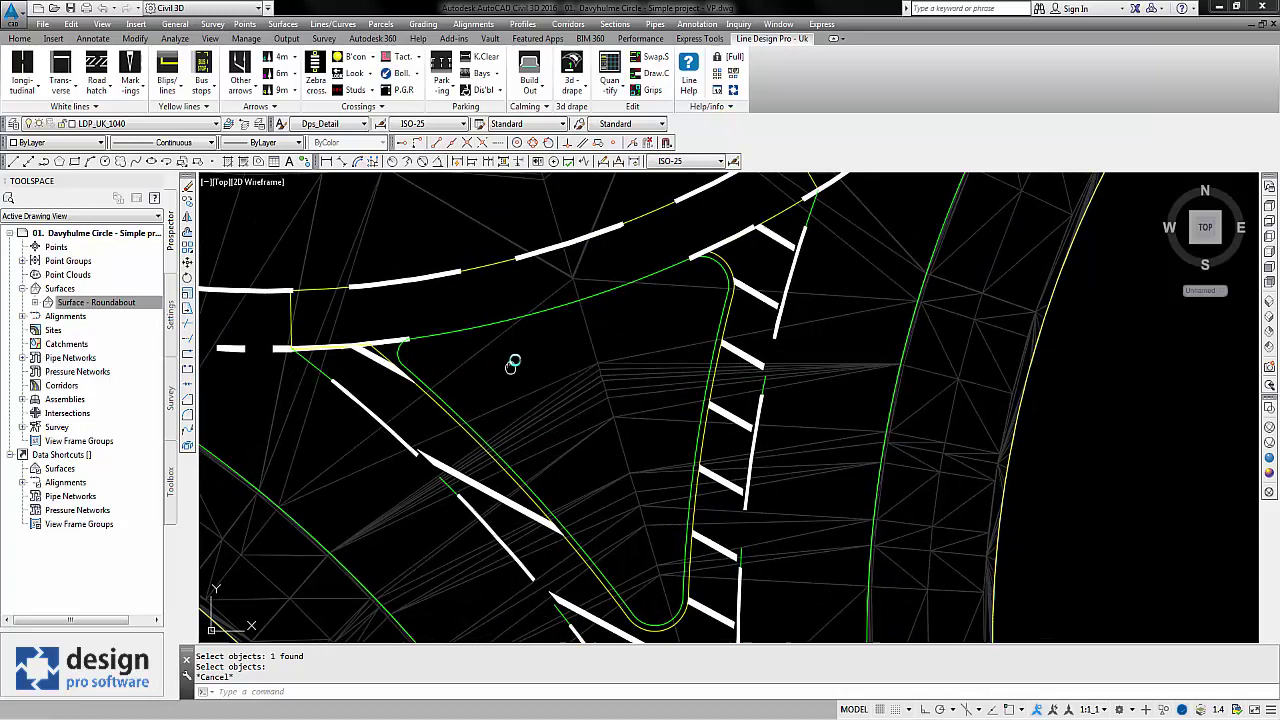
# Turn off the Pr KNOCKOUT ZONES layer with LAYOFF by picking the yellow outline
pyautogui.press('Escape')
pyautogui.write('layo')
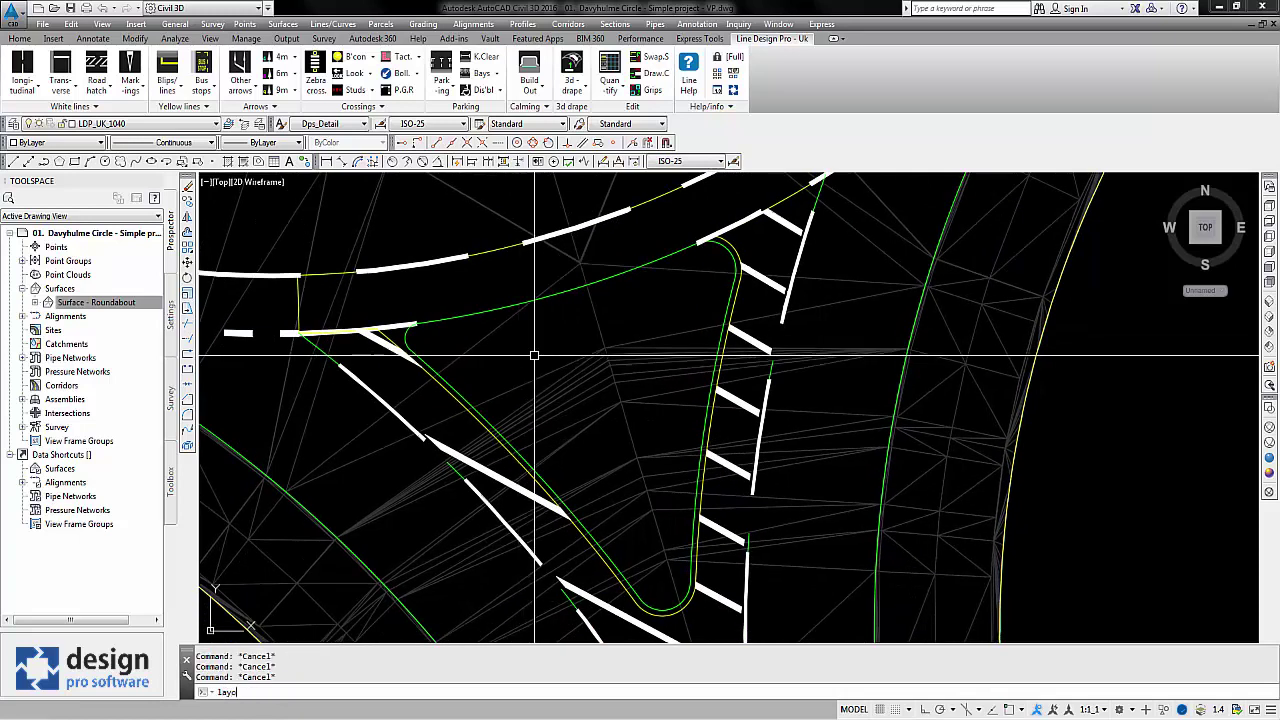
pyautogui.write('ff')
pyautogui.press('Return')
pyautogui.click(498, 250)
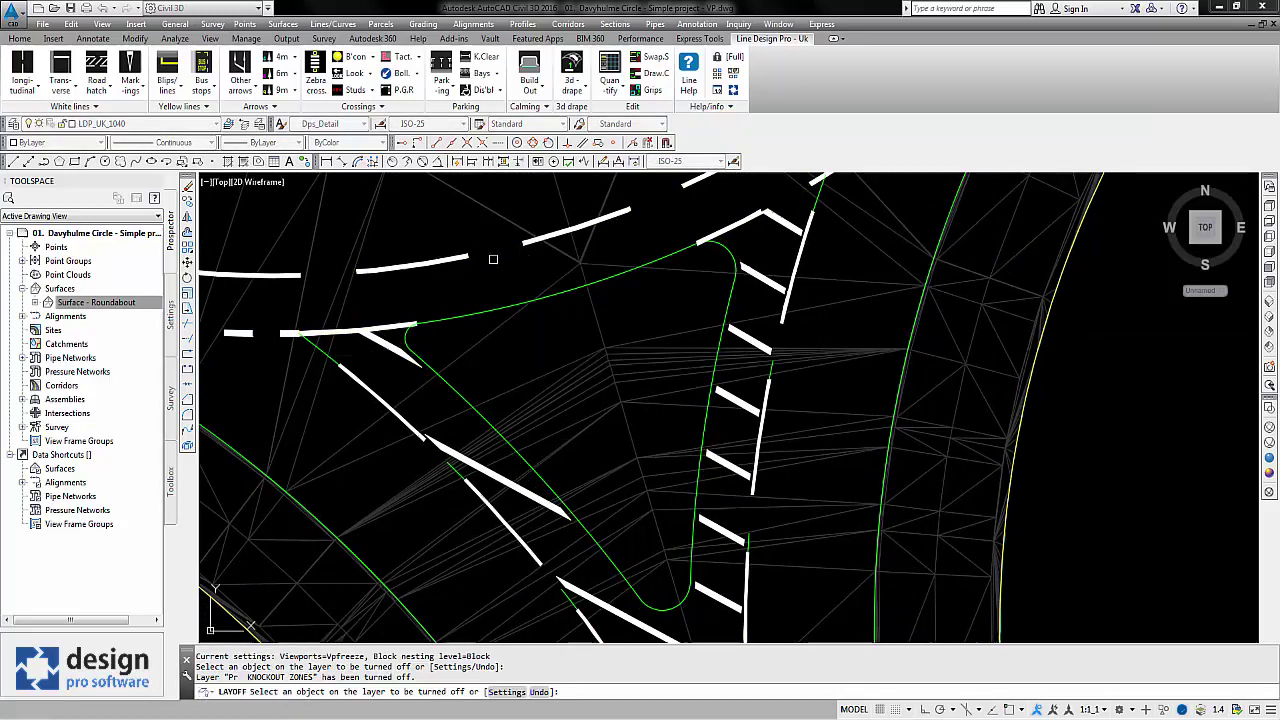
pyautogui.scroll(-2, 491, 290)
pyautogui.press('Escape')
pyautogui.press('Escape')
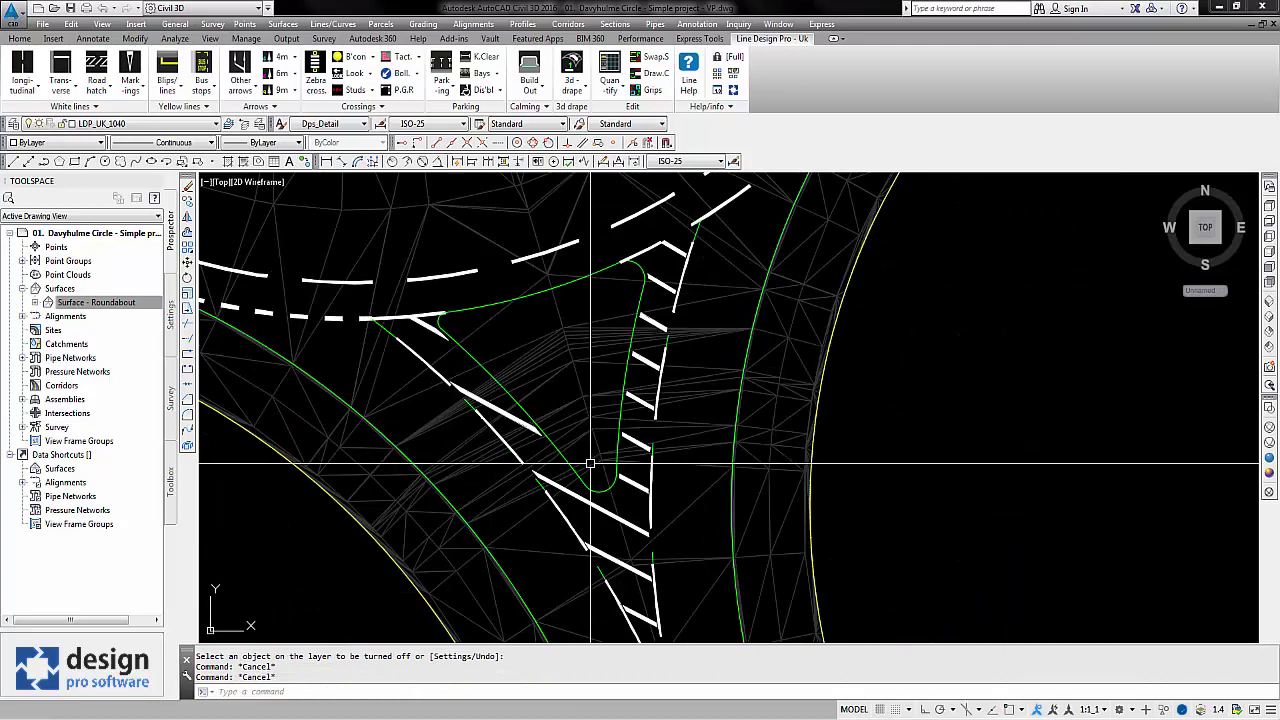
# Examine the finished hatch markings around the S1 traffic island and their fit with the rest of the roundabout
pyautogui.scroll(-2, 475, 348)
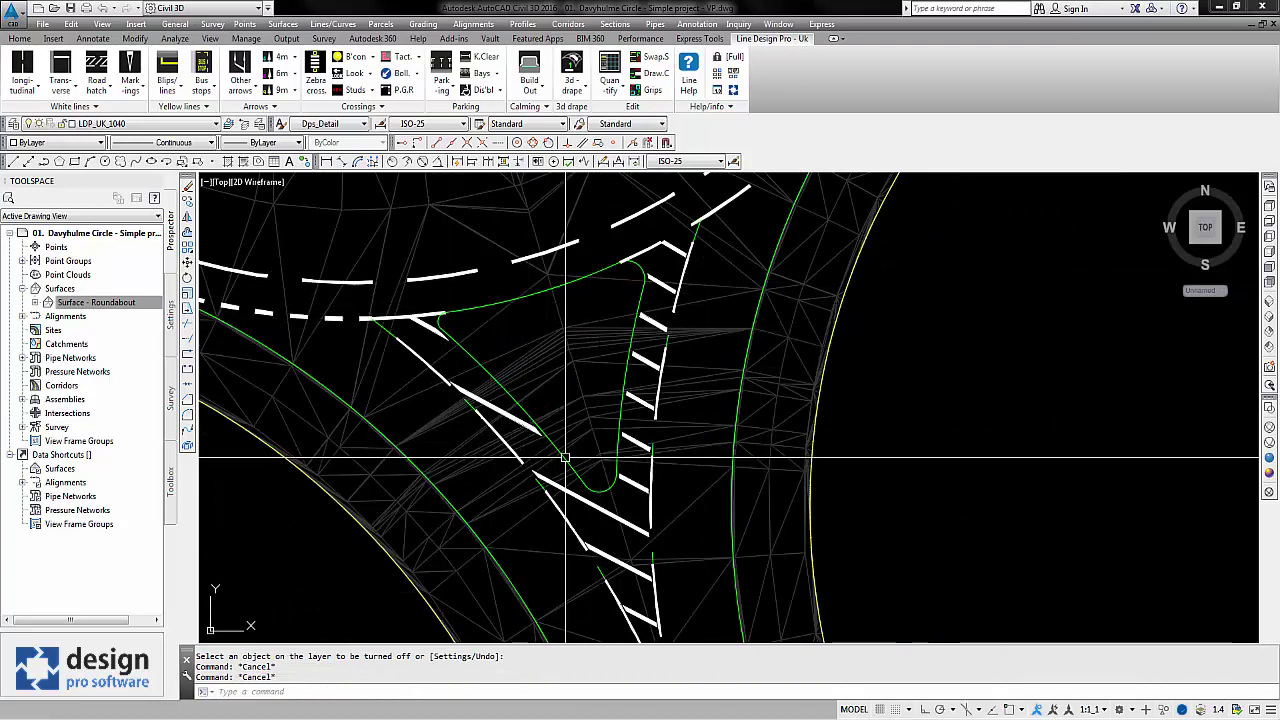
pyautogui.scroll(1, 603, 341)
pyautogui.scroll(-3, 600, 360)
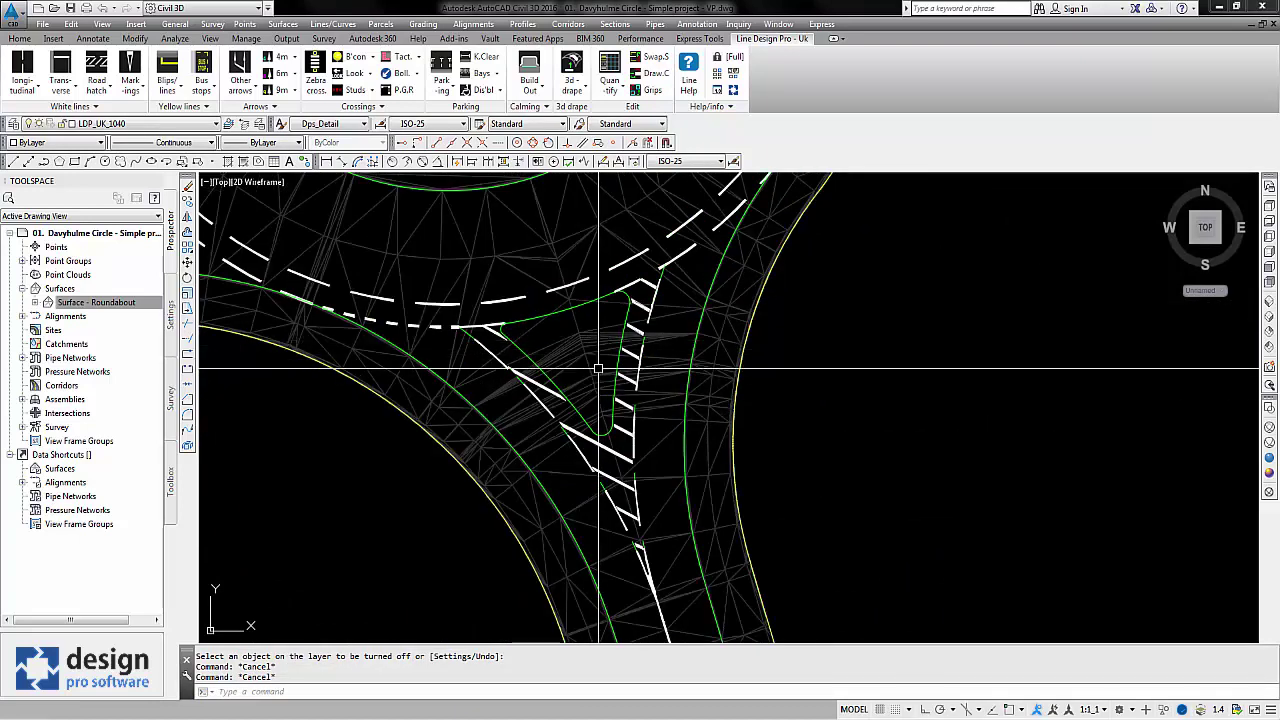
pyautogui.scroll(4, 601, 370)
pyautogui.scroll(-3, 603, 383)
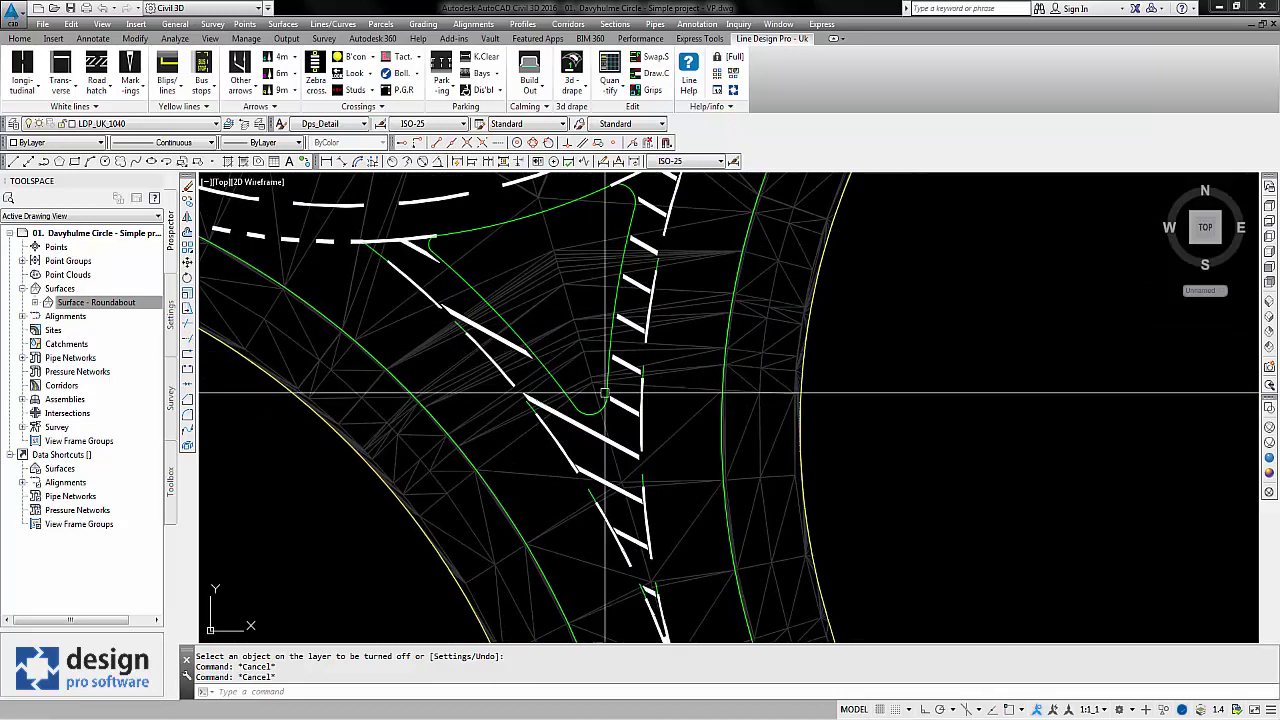
pyautogui.scroll(-1, 610, 398)
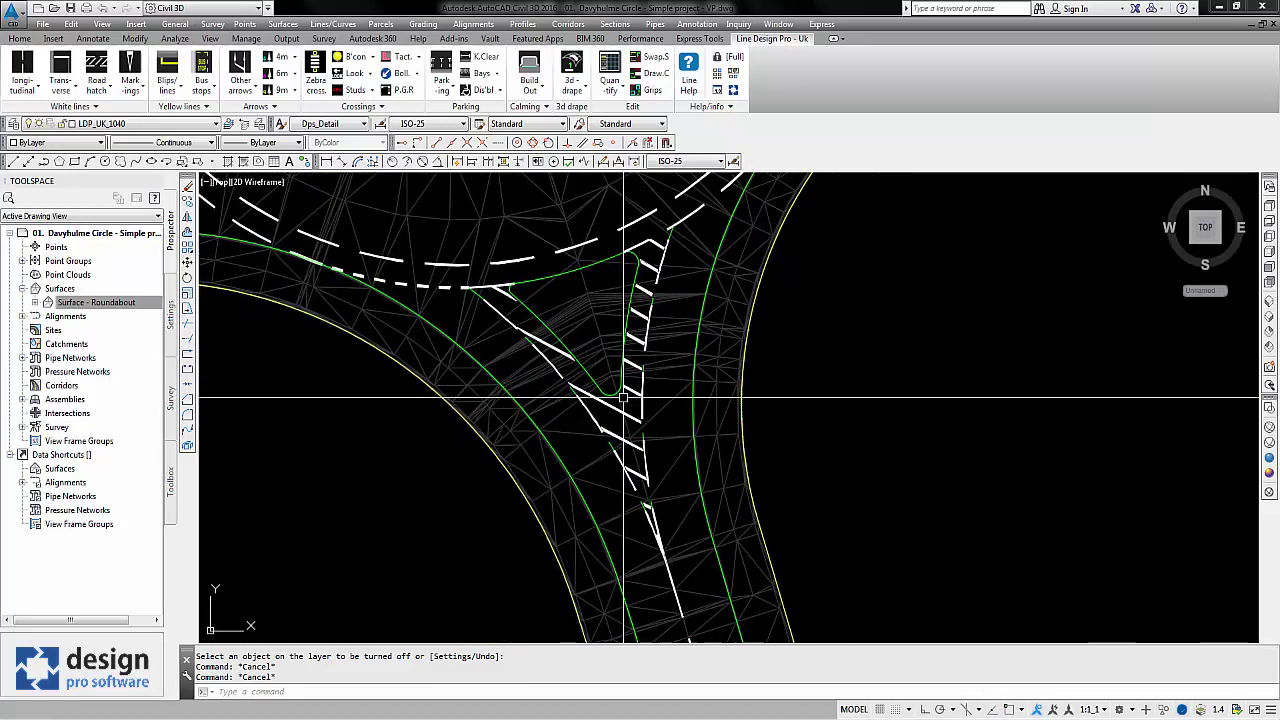
pyautogui.scroll(-2, 603, 390)
pyautogui.moveTo(600, 386)
pyautogui.mouseDown(button='middle')
pyautogui.moveTo(620, 438)
pyautogui.moveTo(612, 418)
pyautogui.mouseUp(button='middle')
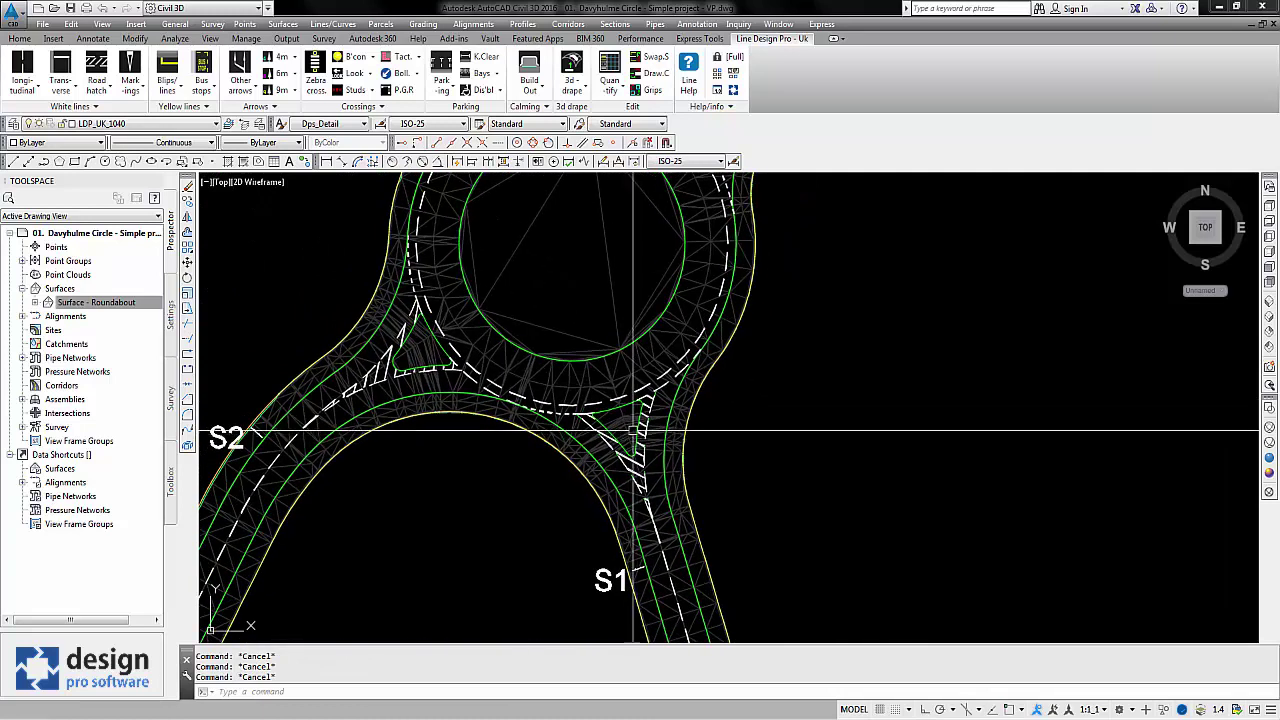
pyautogui.moveTo(611, 402); pyautogui.dragTo(611, 408, button='middle')
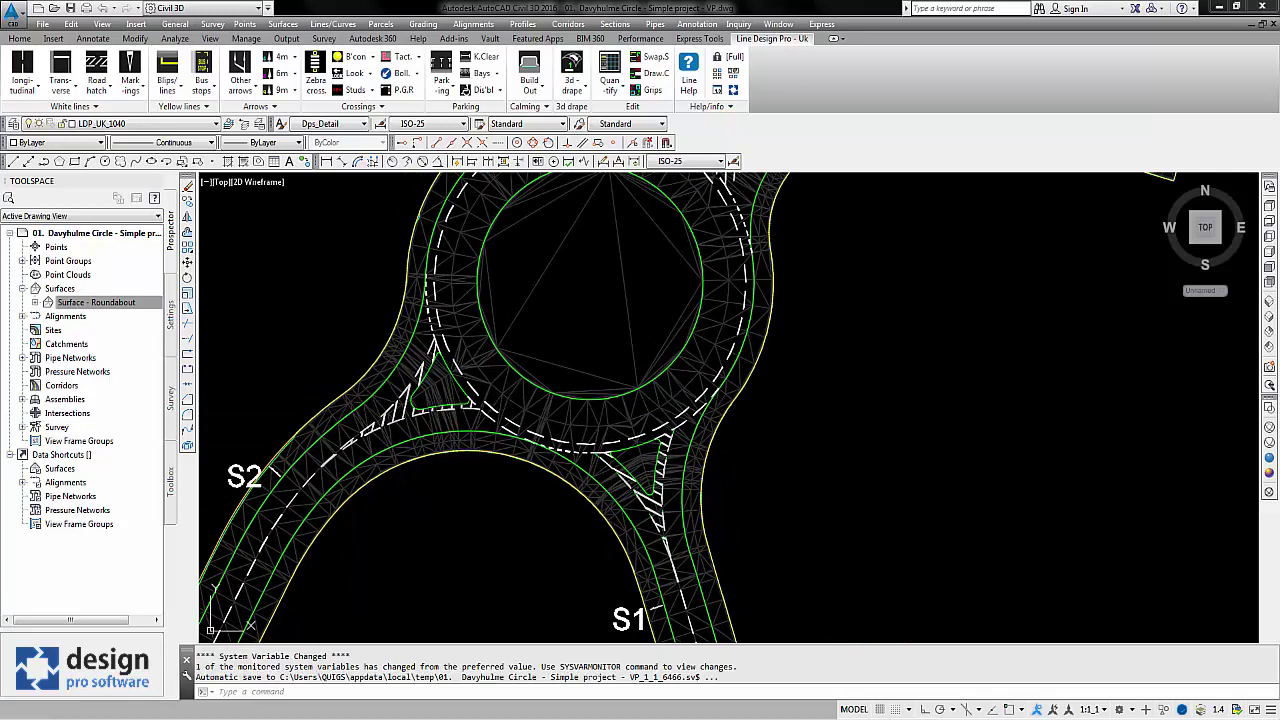
# Select the roundabout surface between the central island and the S1 island to check its extent under the markings
pyautogui.scroll(5, 595, 415)
pyautogui.click(595, 410)
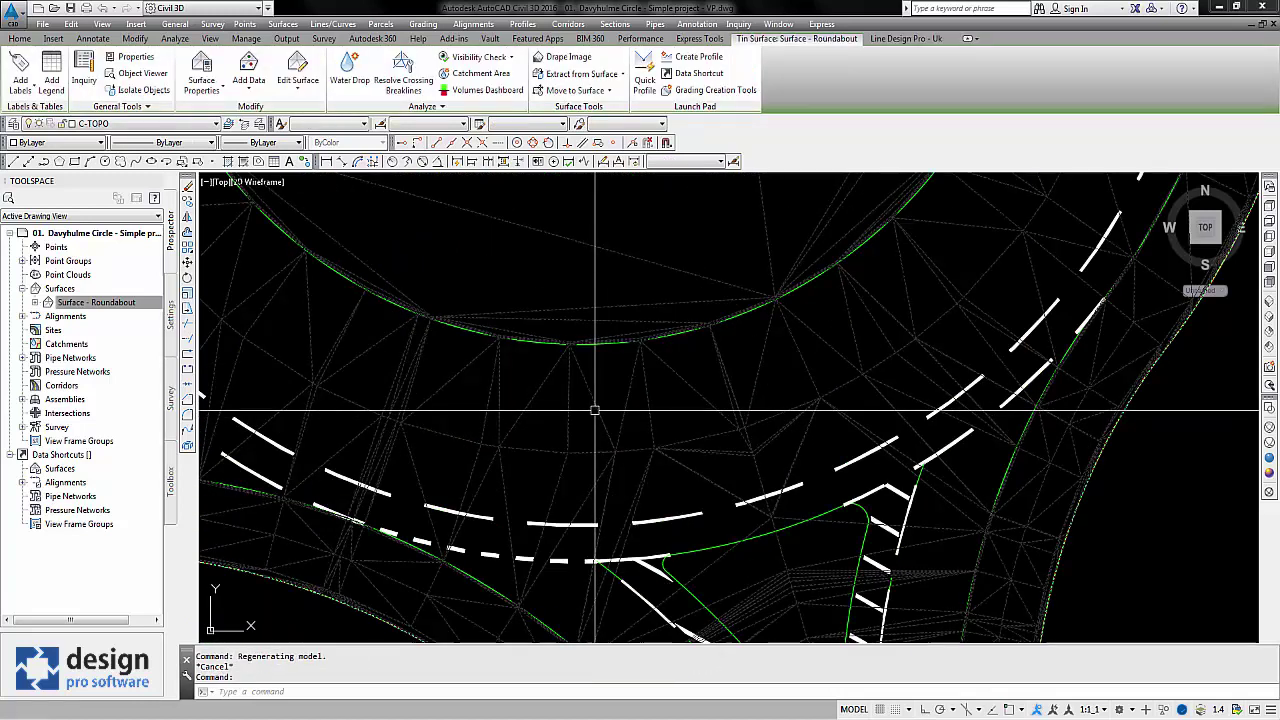
pyautogui.scroll(-5, 584, 389)
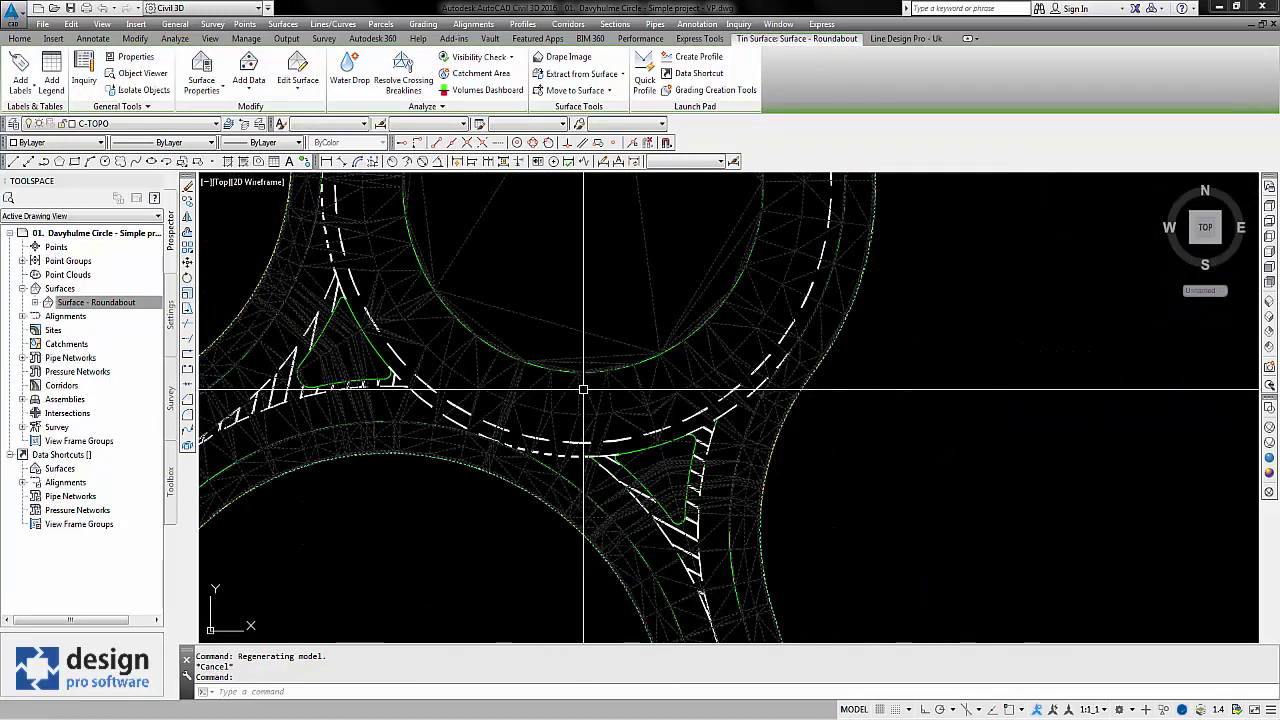
pyautogui.press('Escape')
pyautogui.press('Escape')
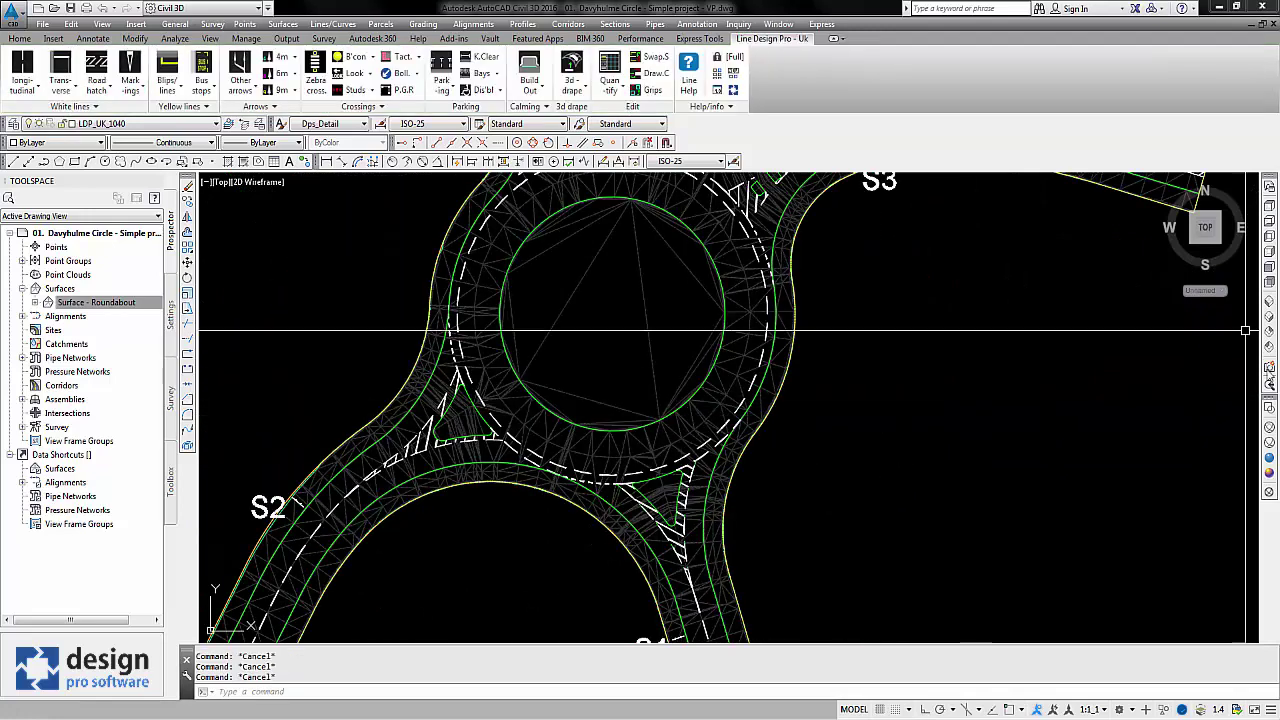
# Switch the drawing to the SW Isometric view and compare the height of the flat road markings with the roundabout surface
pyautogui.click(1270, 331)
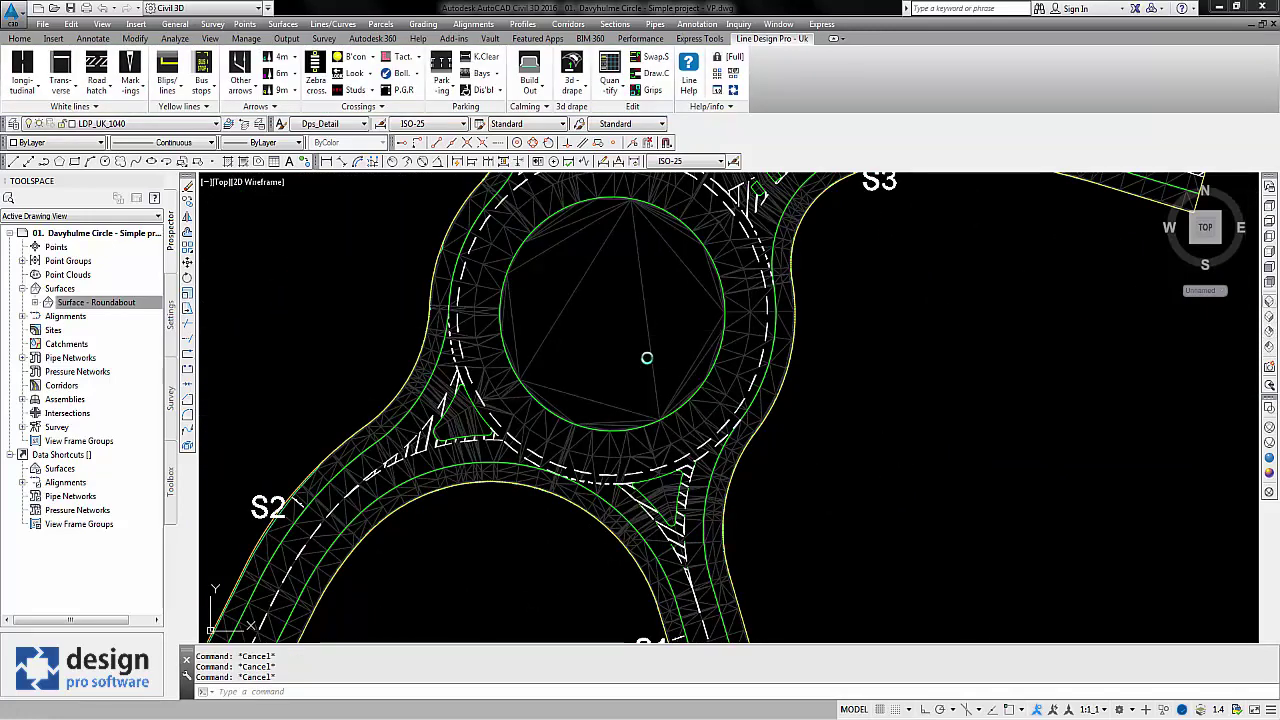
pyautogui.moveTo(568, 543); pyautogui.dragTo(645, 366, button='middle')
pyautogui.press('Escape')
pyautogui.scroll(4, 628, 434)
pyautogui.moveTo(680, 530); pyautogui.dragTo(658, 370, button='middle')
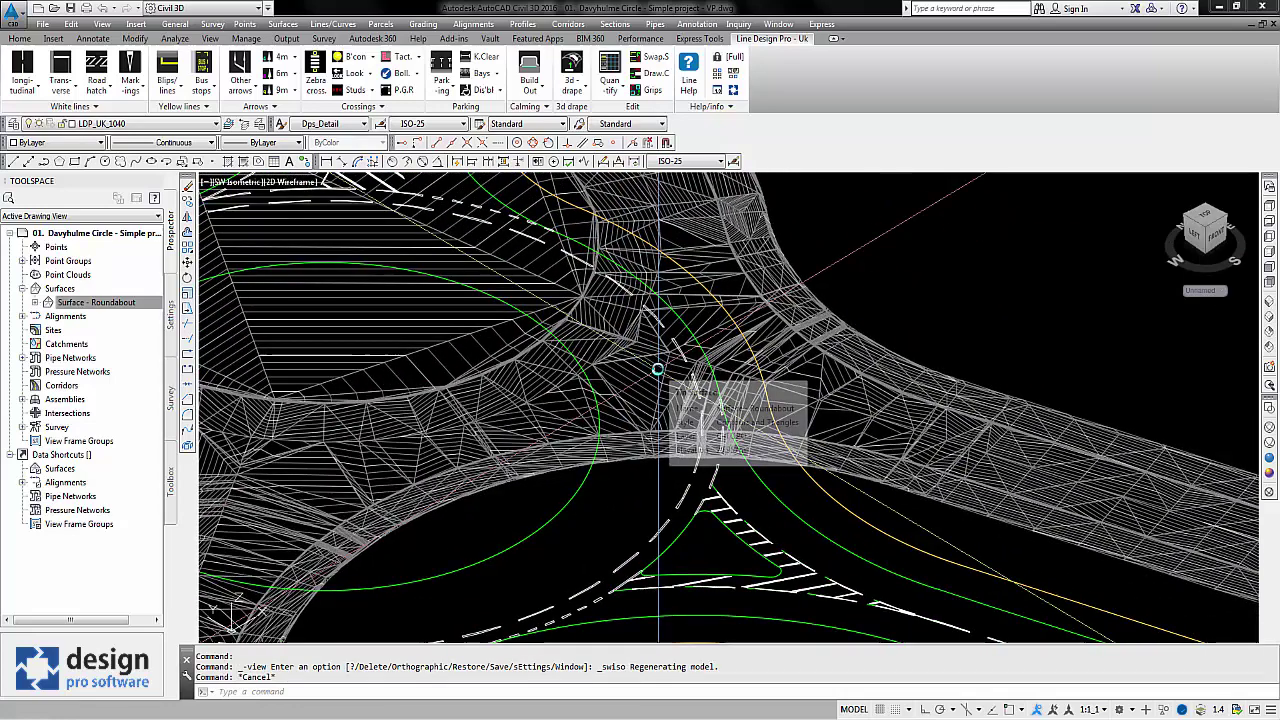
pyautogui.scroll(-2, 658, 370)
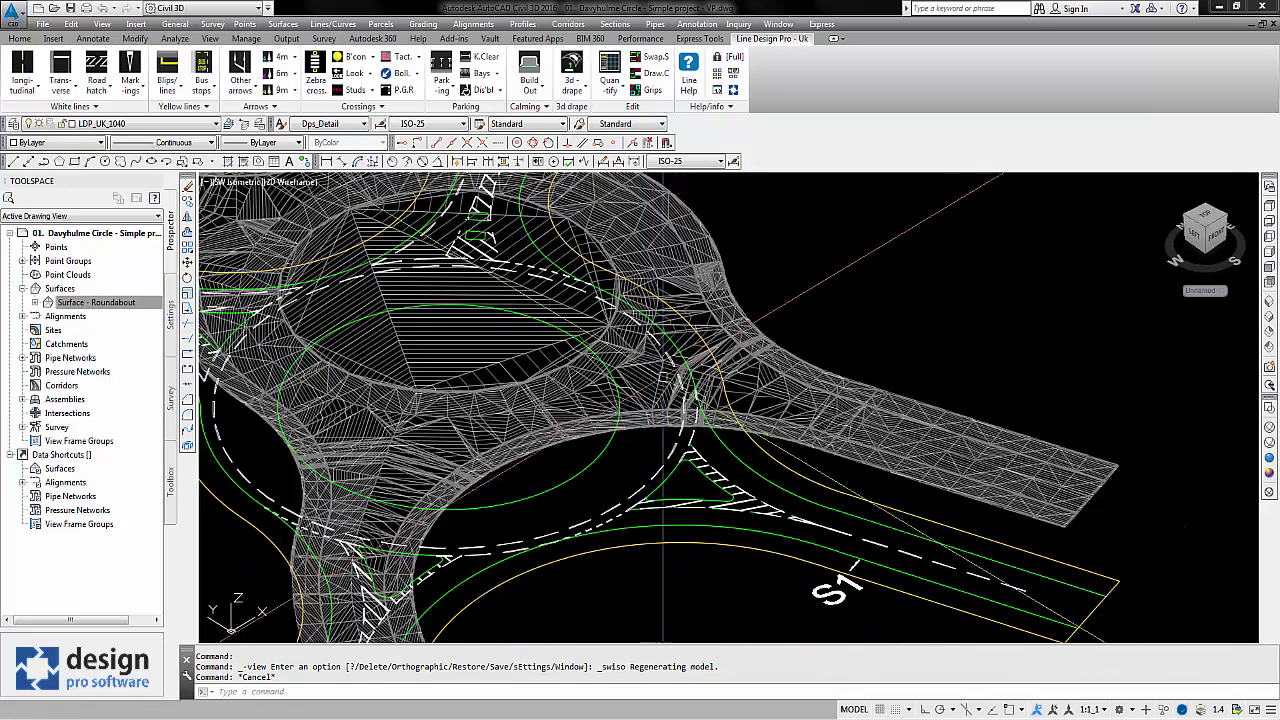
pyautogui.moveTo(658, 370); pyautogui.dragTo(596, 408, button='middle')
pyautogui.press('Escape')
# Edit the Contours and Triangles style of Surface - Roundabout so that the major and minor contours are hidden in the model view
pyautogui.click(612, 406)
pyautogui.click(96, 302)
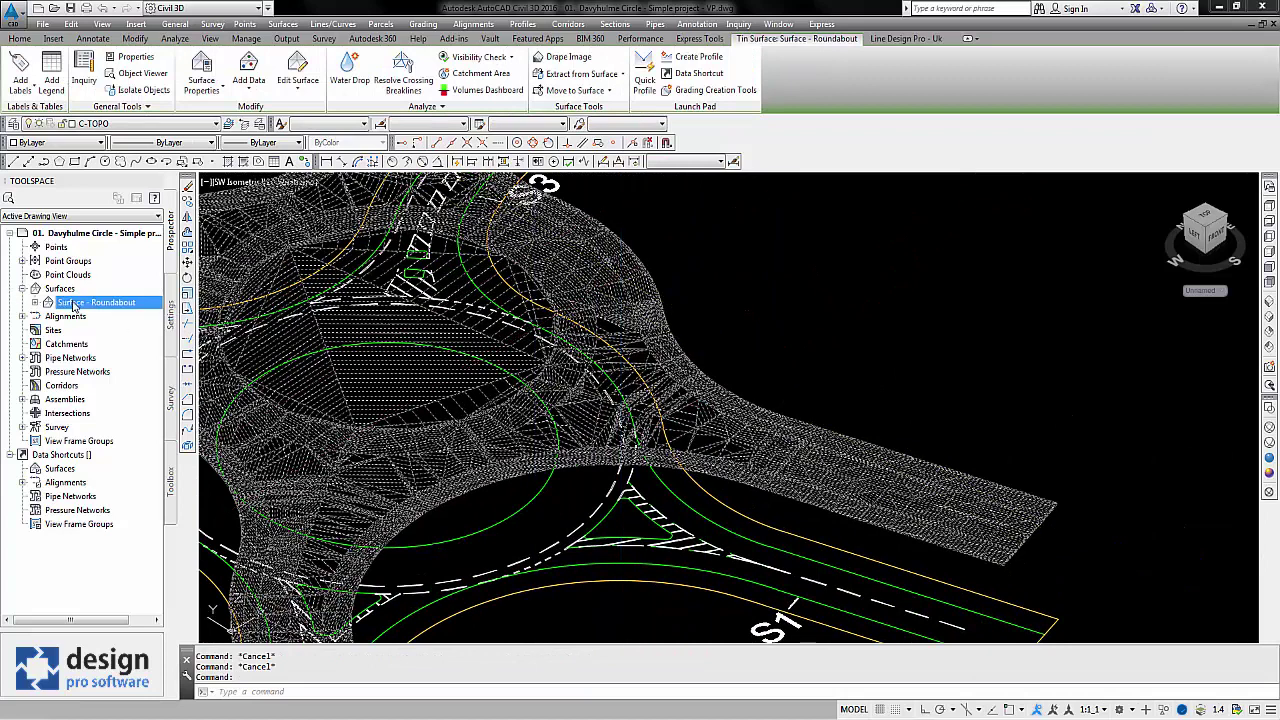
pyautogui.rightClick(96, 302)
pyautogui.click(115, 547)
pyautogui.click(842, 294)
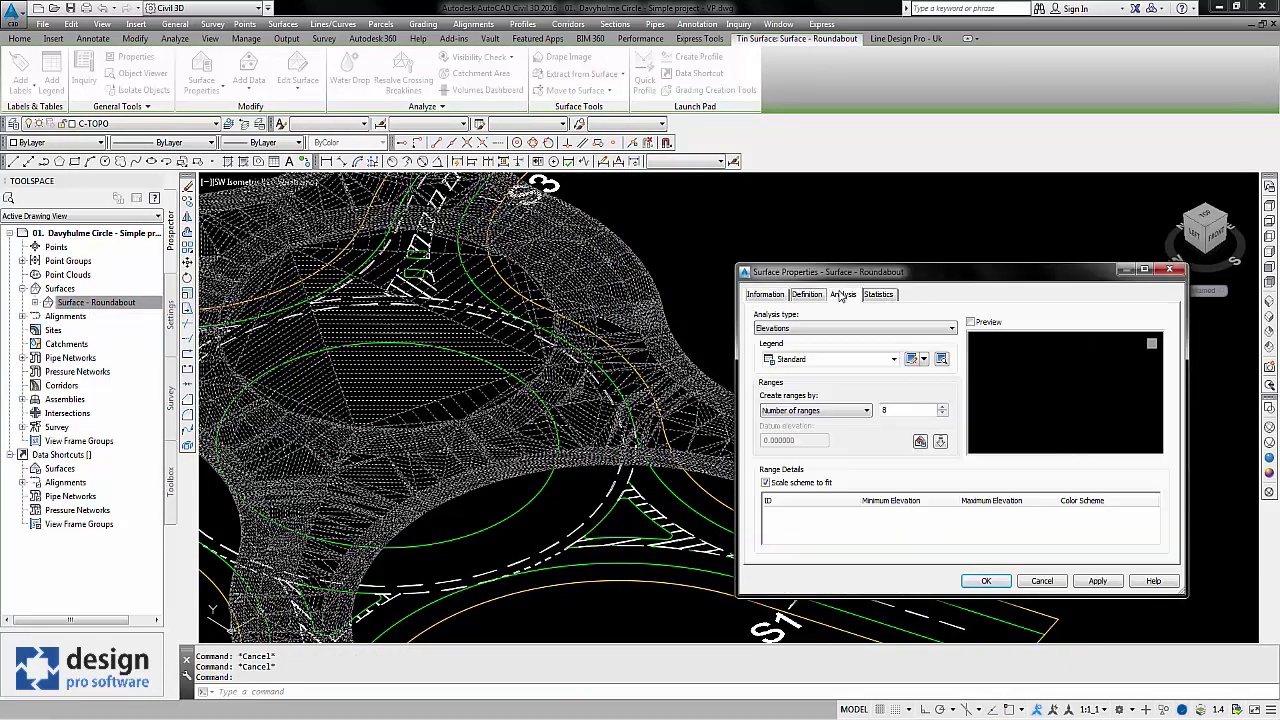
pyautogui.click(766, 295)
pyautogui.click(913, 435)
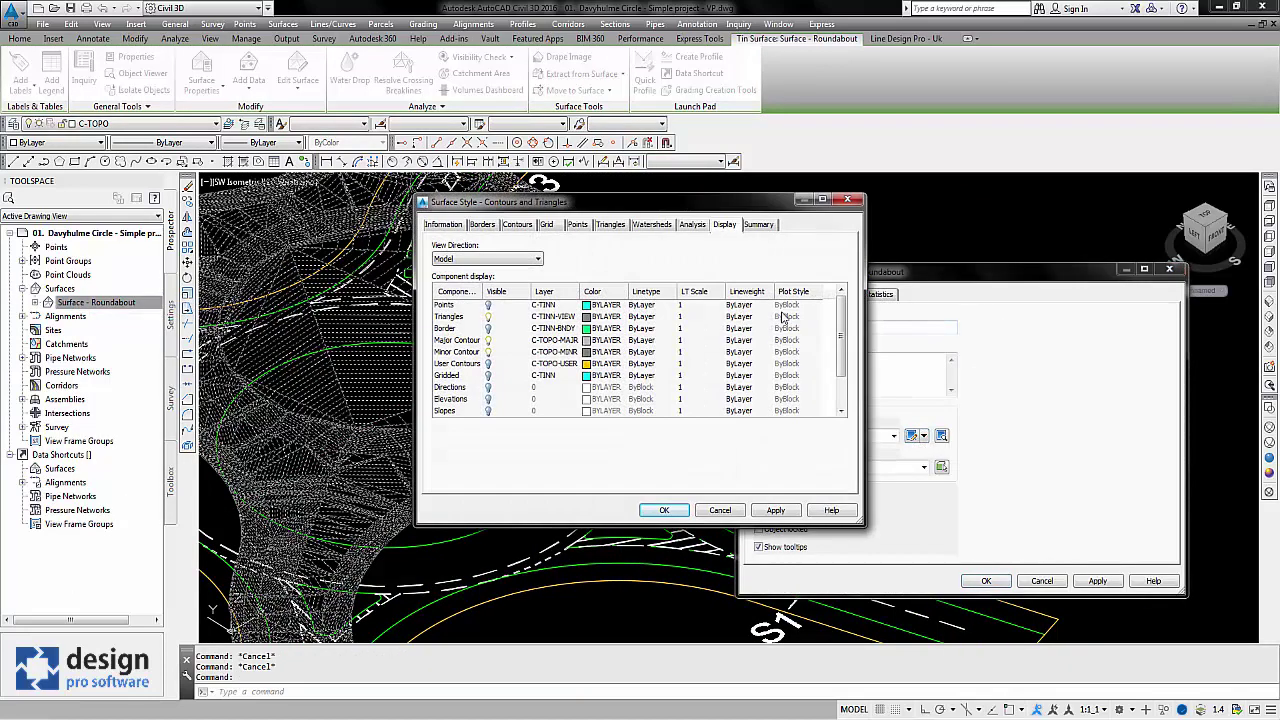
pyautogui.click(771, 510)
pyautogui.click(664, 510)
pyautogui.click(986, 581)
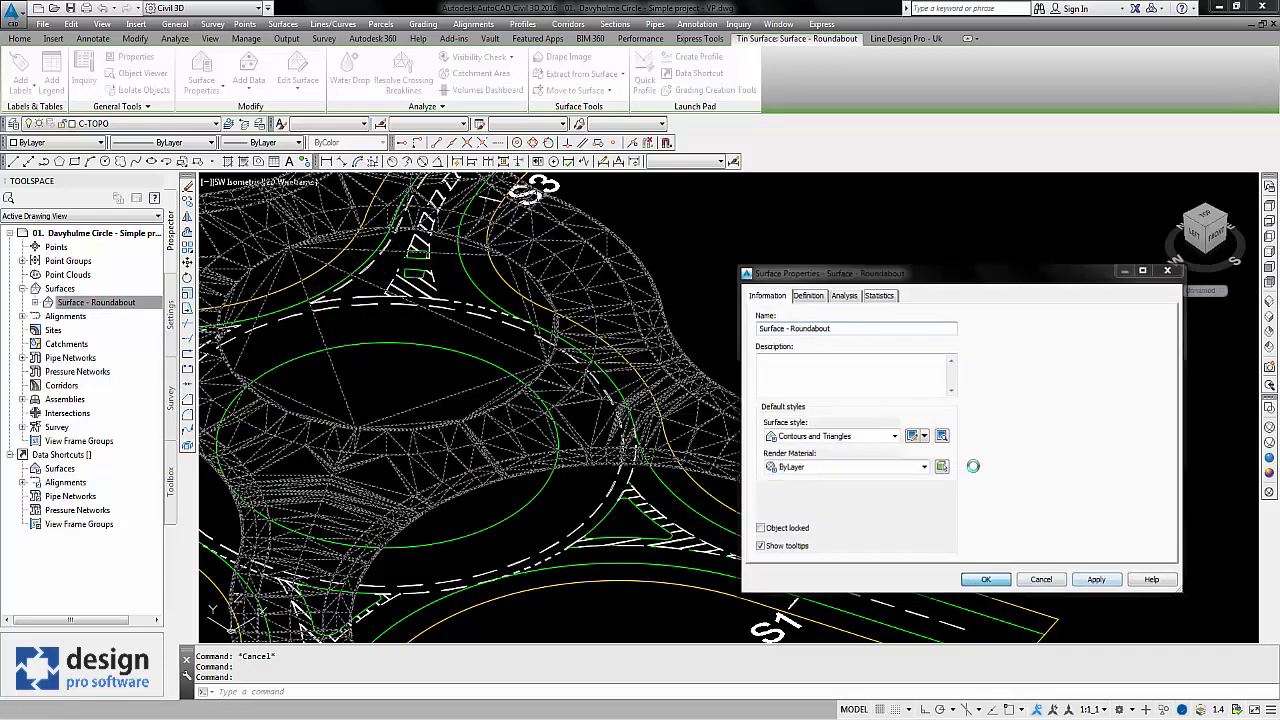
pyautogui.moveTo(752, 457); pyautogui.dragTo(734, 443, button='middle')
pyautogui.press('Escape')
pyautogui.press('Escape')
# Project the road markings onto Surface - Roundabout with the 3d-drape tool
pyautogui.moveTo(663, 403); pyautogui.dragTo(721, 409, button='middle')
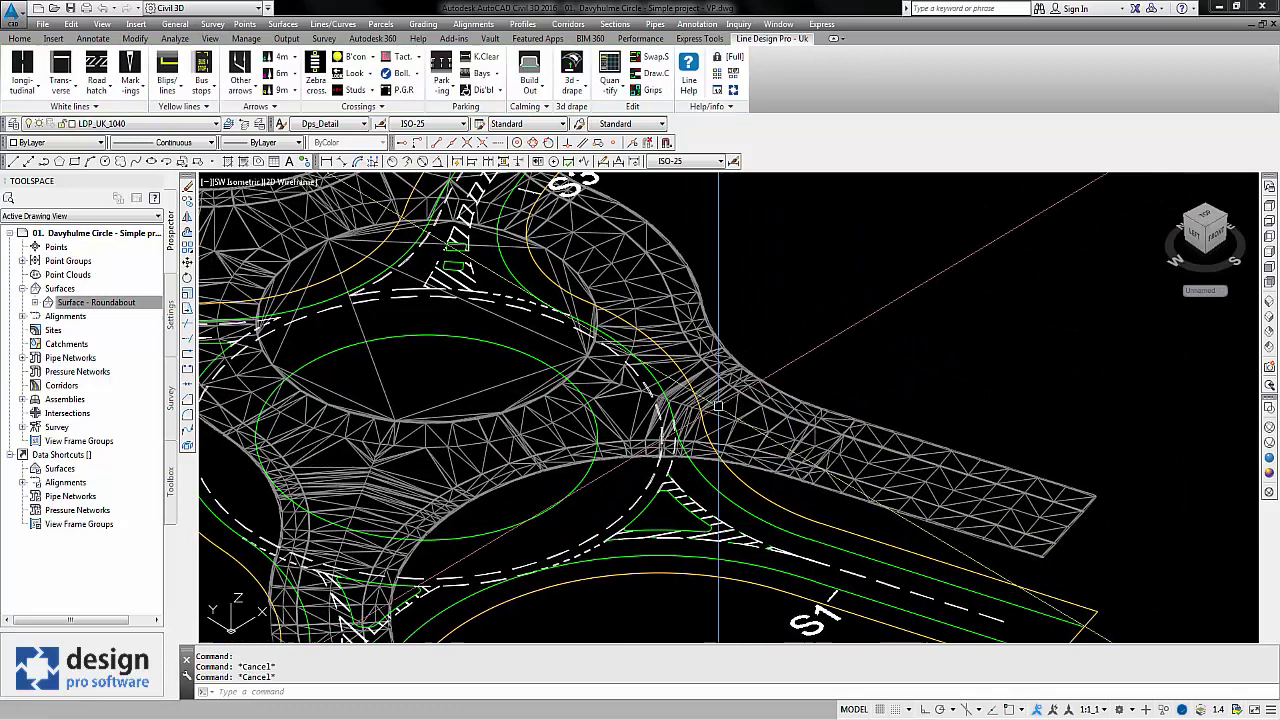
pyautogui.moveTo(636, 387); pyautogui.dragTo(643, 389, button='middle')
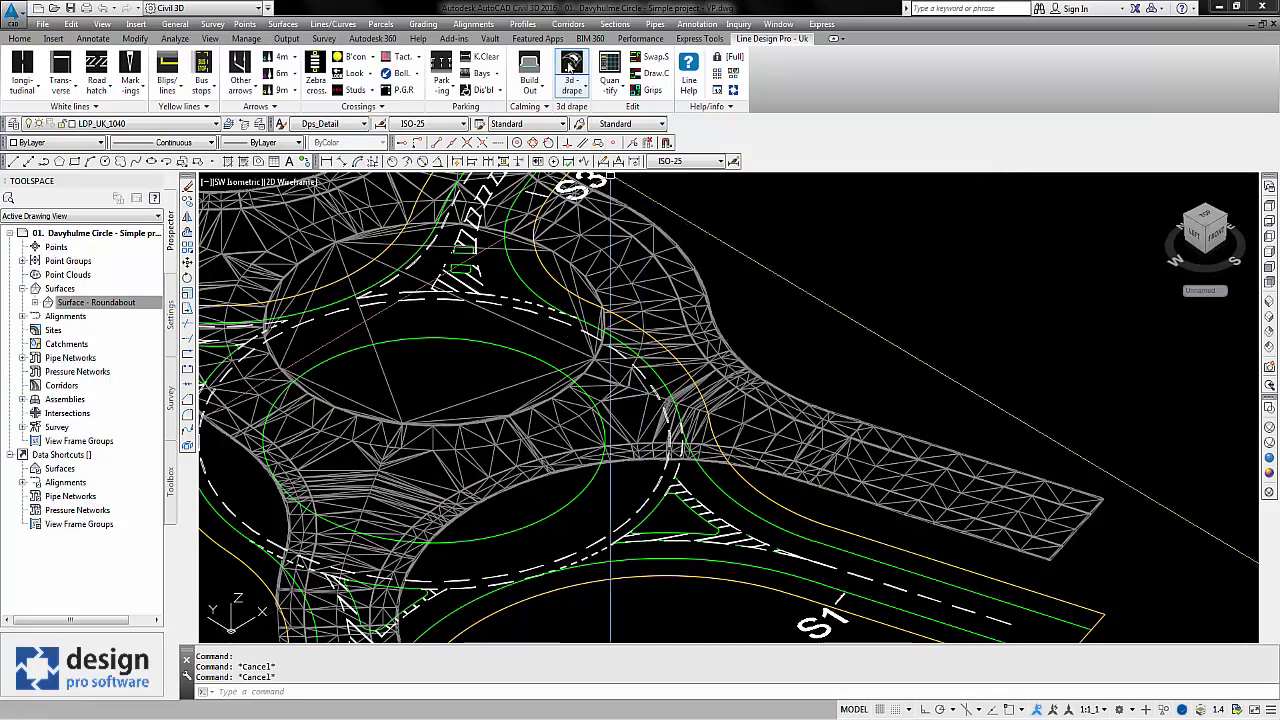
pyautogui.click(572, 68)
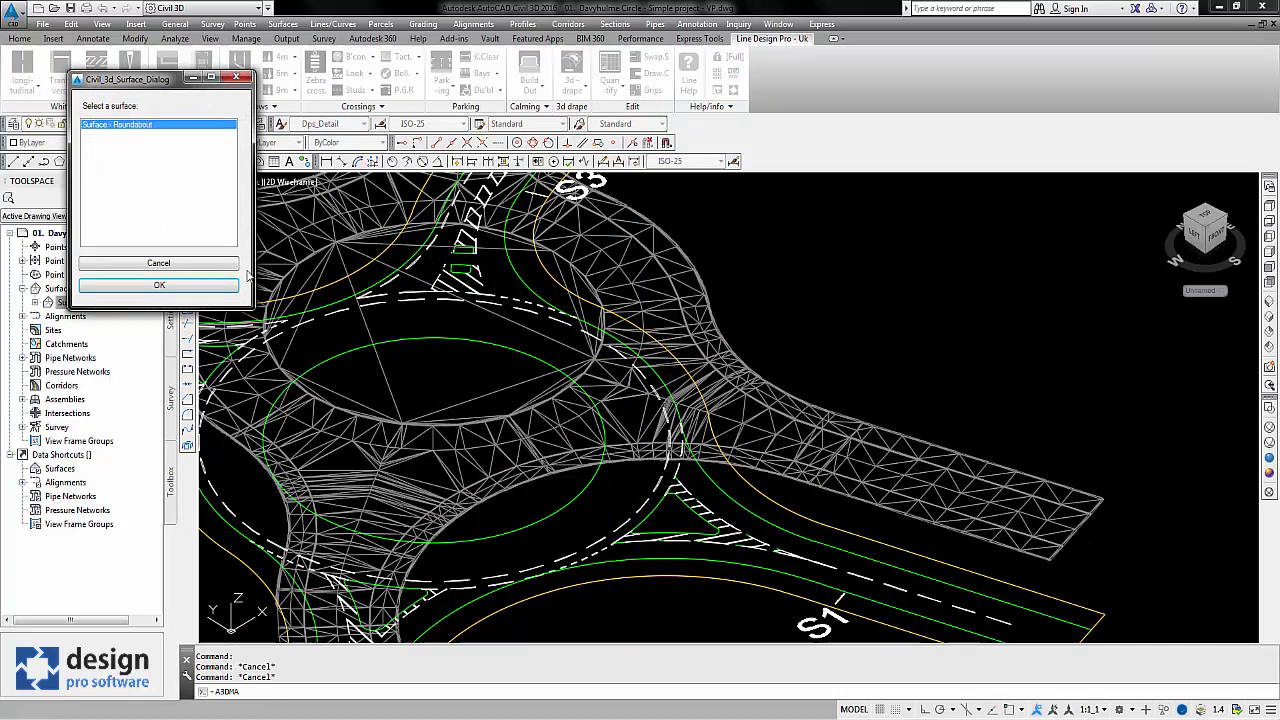
pyautogui.click(161, 286)
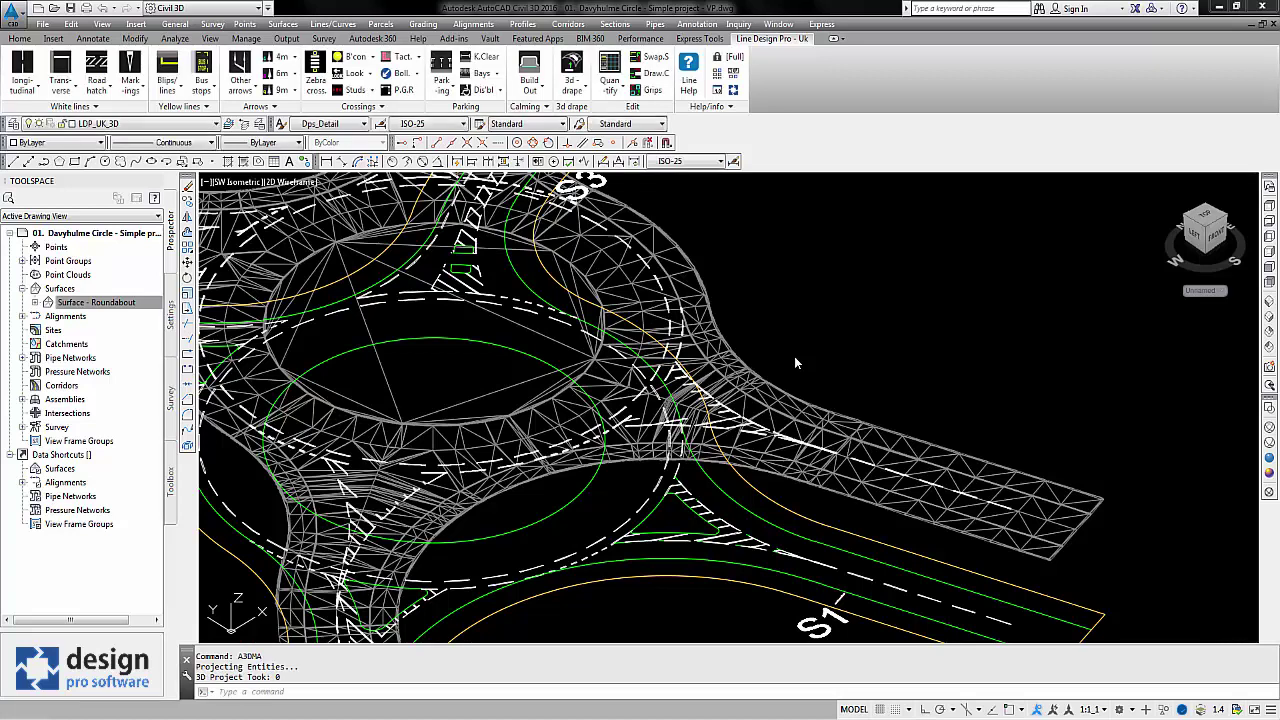
# Display the roundabout in the Realistic visual style with the draped hatch markings of the S2 arm in close-up
pyautogui.press('Escape')
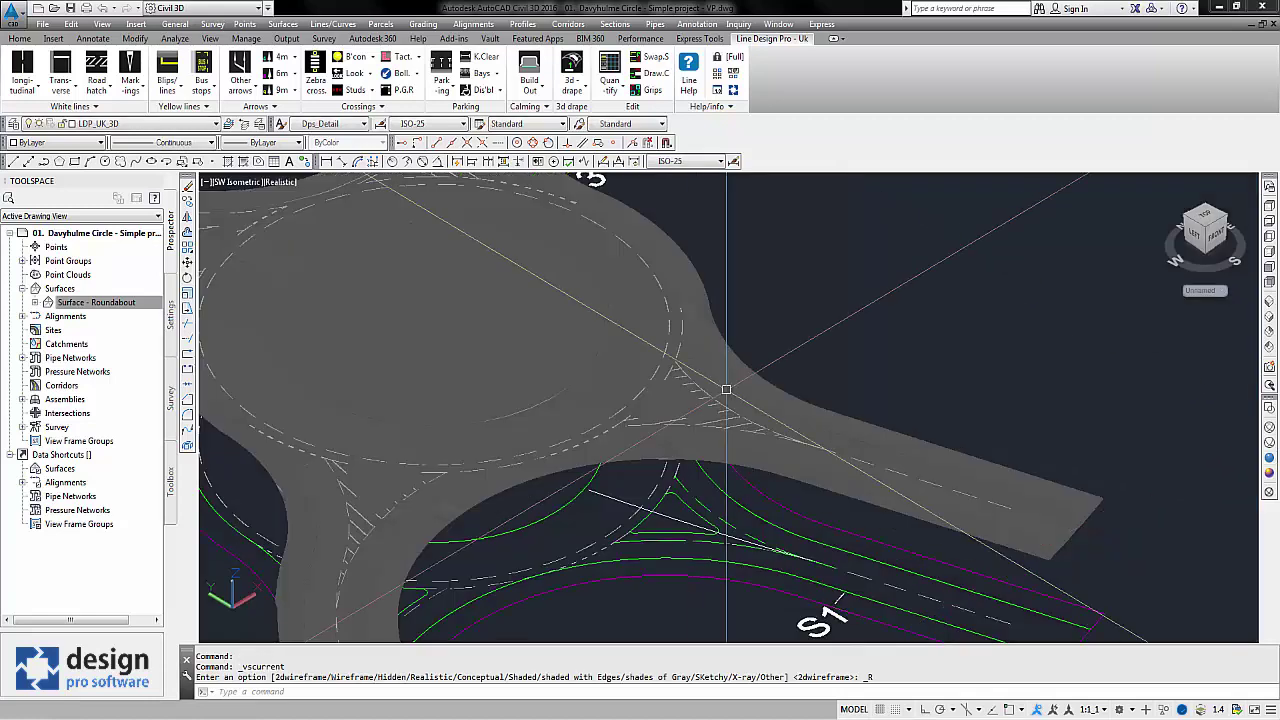
pyautogui.moveTo(640, 400); pyautogui.dragTo(607, 447, button='middle')
pyautogui.press('Escape')
pyautogui.scroll(6, 607, 447)
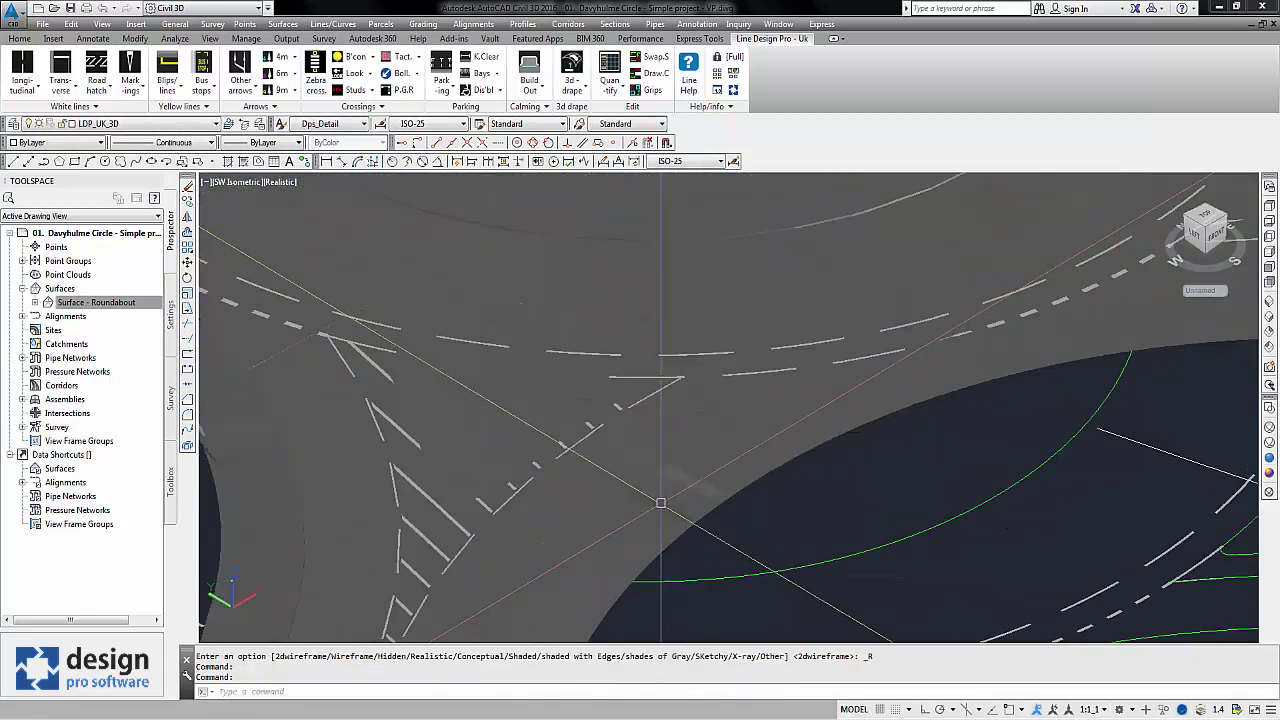
# Examine how the draped markings follow the shaded road surface on each arm around the roundabout
pyautogui.moveTo(515, 388); pyautogui.dragTo(687, 481, button='middle')
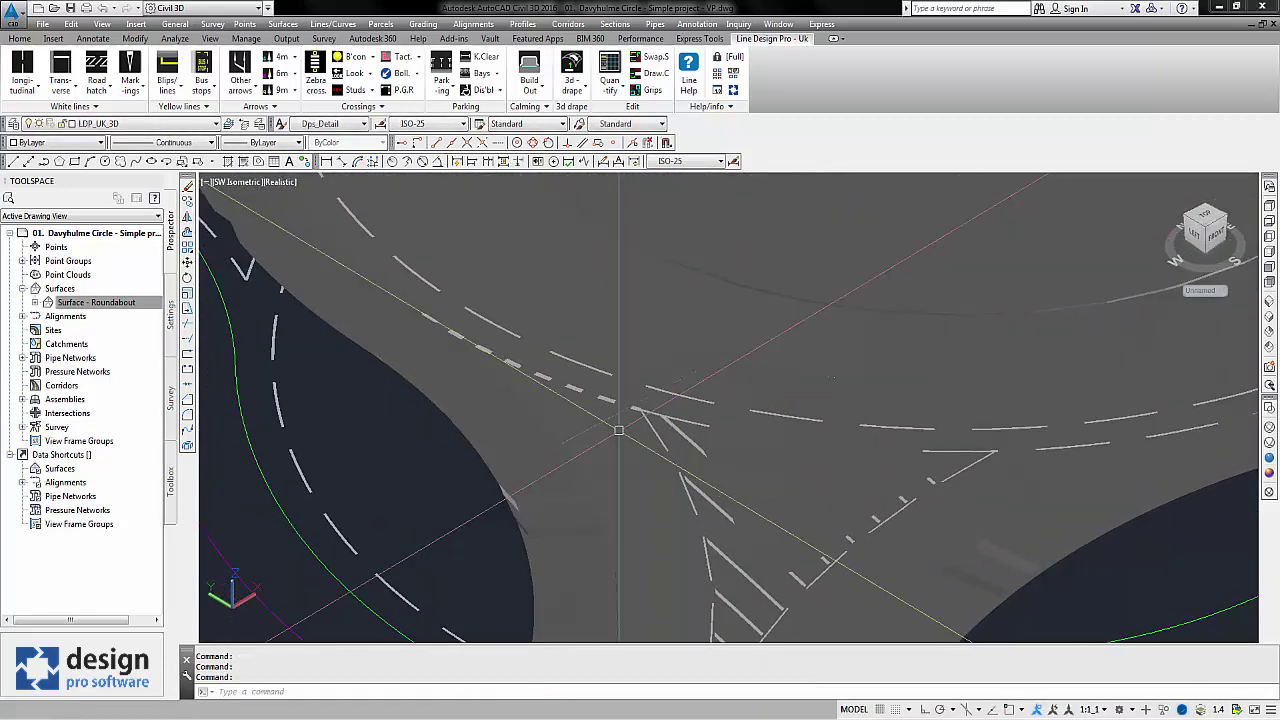
pyautogui.moveTo(526, 360); pyautogui.dragTo(614, 500, button='middle')
pyautogui.moveTo(433, 314); pyautogui.dragTo(503, 491, button='middle')
pyautogui.moveTo(490, 355); pyautogui.dragTo(504, 489, button='middle')
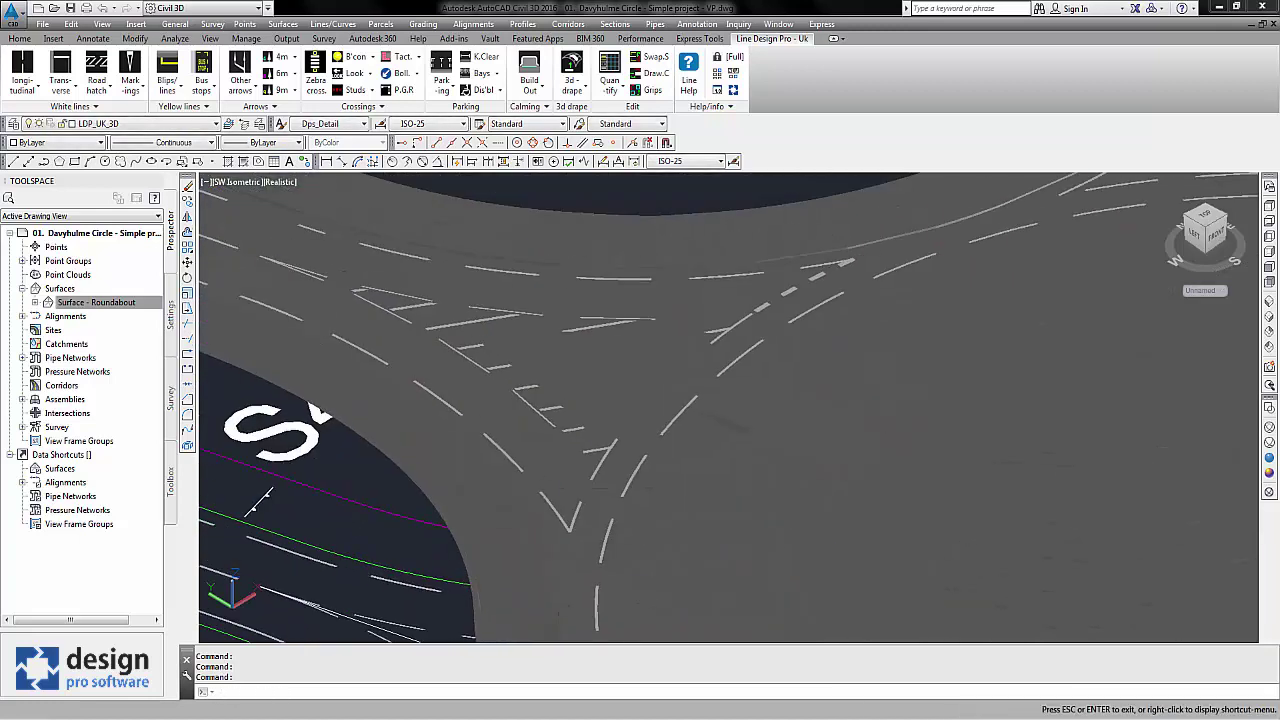
pyautogui.moveTo(520, 400); pyautogui.dragTo(500, 456, button='middle')
pyautogui.moveTo(711, 395); pyautogui.dragTo(443, 426, button='middle')
pyautogui.moveTo(902, 365); pyautogui.dragTo(489, 436, button='middle')
pyautogui.scroll(-5, 682, 442)
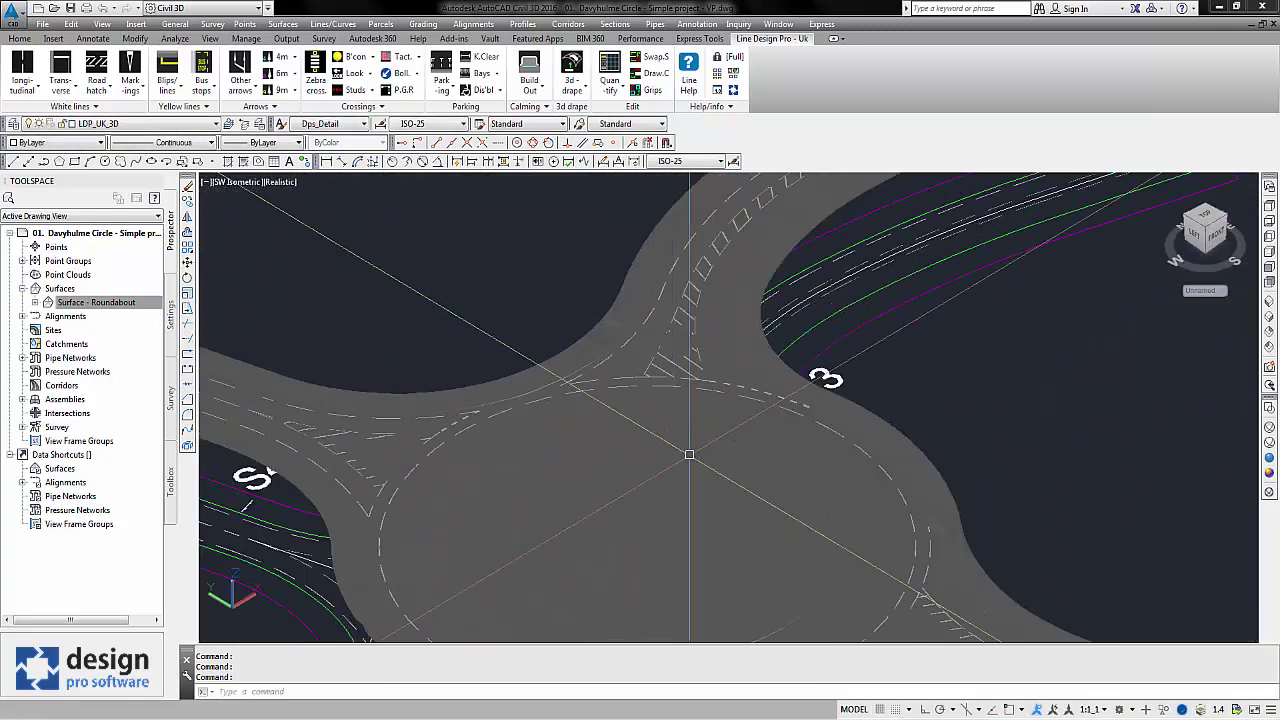
pyautogui.moveTo(760, 594); pyautogui.dragTo(669, 431, button='middle')
pyautogui.moveTo(669, 495); pyautogui.dragTo(660, 420, button='middle')
pyautogui.moveTo(620, 477); pyautogui.dragTo(653, 414, button='middle')
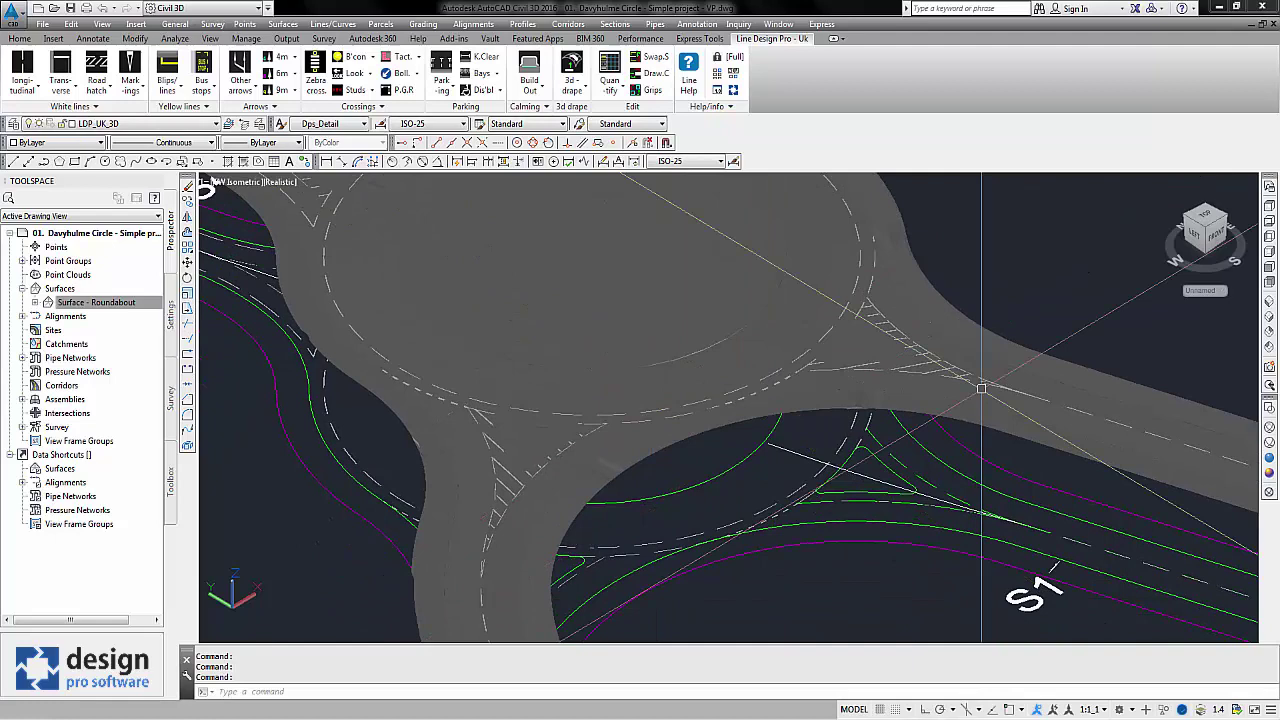
pyautogui.scroll(-3, 955, 421)
pyautogui.moveTo(864, 427); pyautogui.dragTo(901, 427, button='middle')
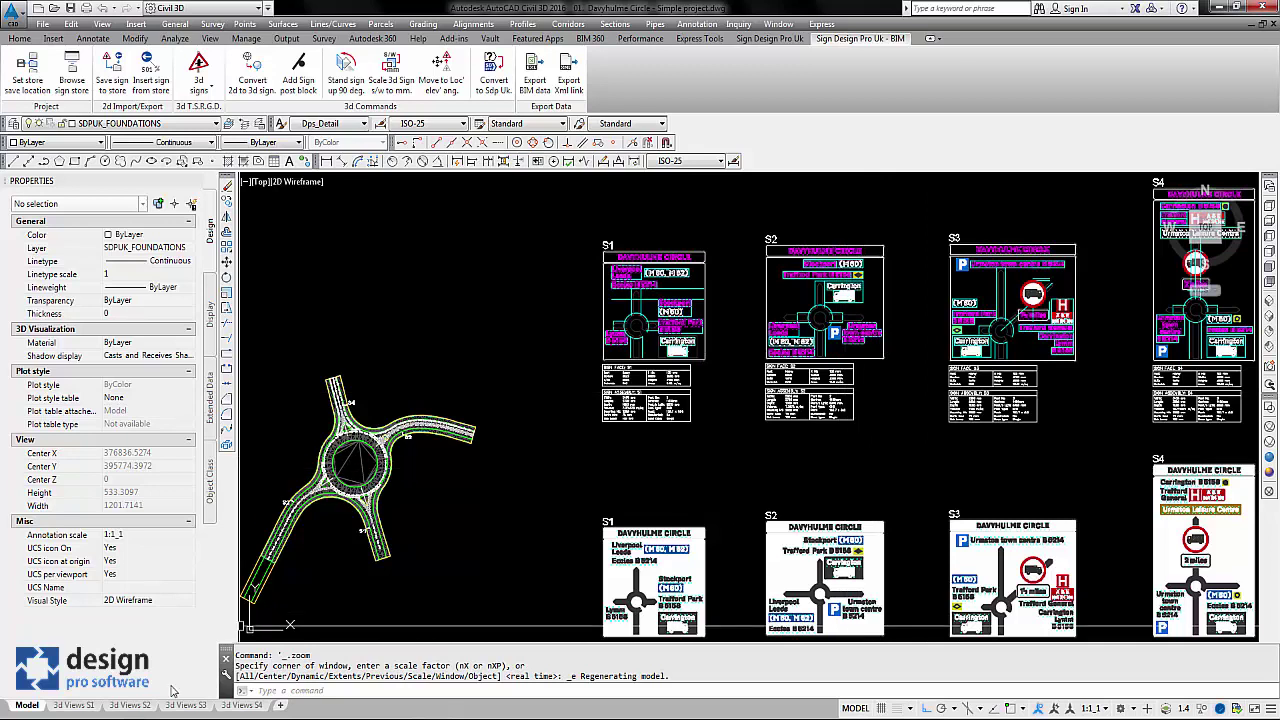
# In the 3d Views S1 layout, convert the S1 Davyhulme Circle sign from 2D to 3D by its outer border
pyautogui.click(73, 705)
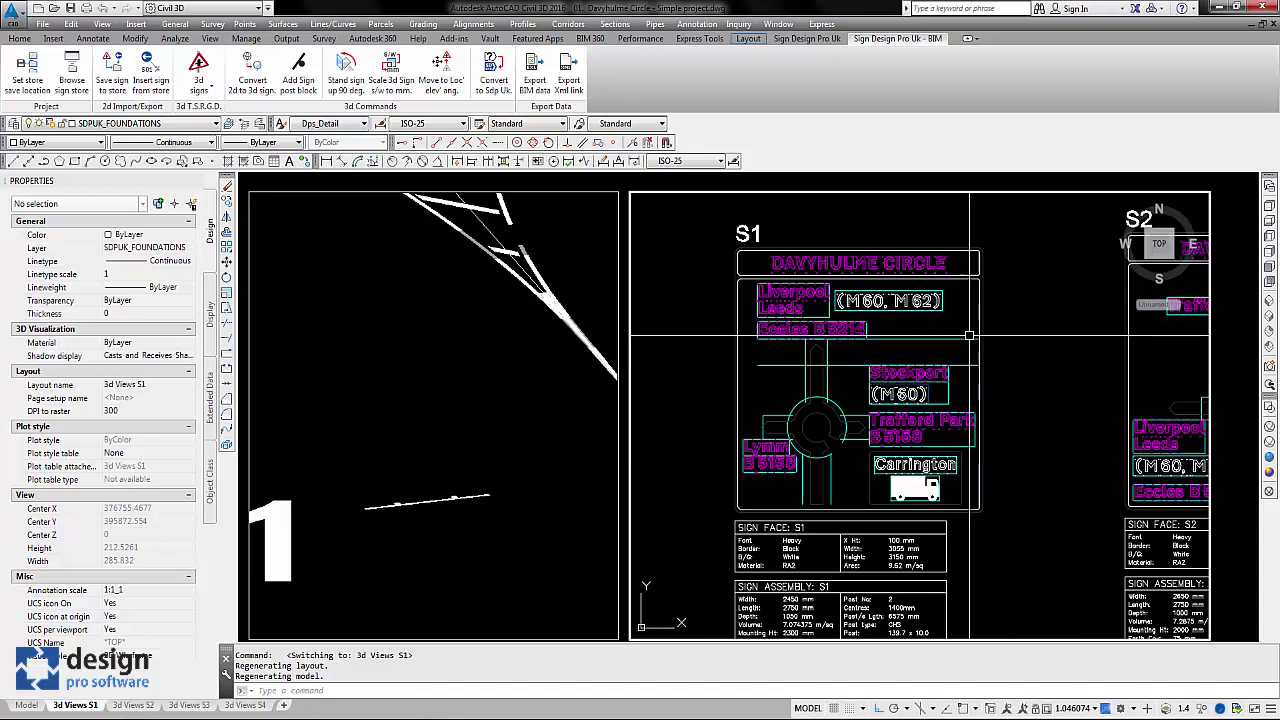
pyautogui.moveTo(836, 254); pyautogui.dragTo(818, 262, button='middle')
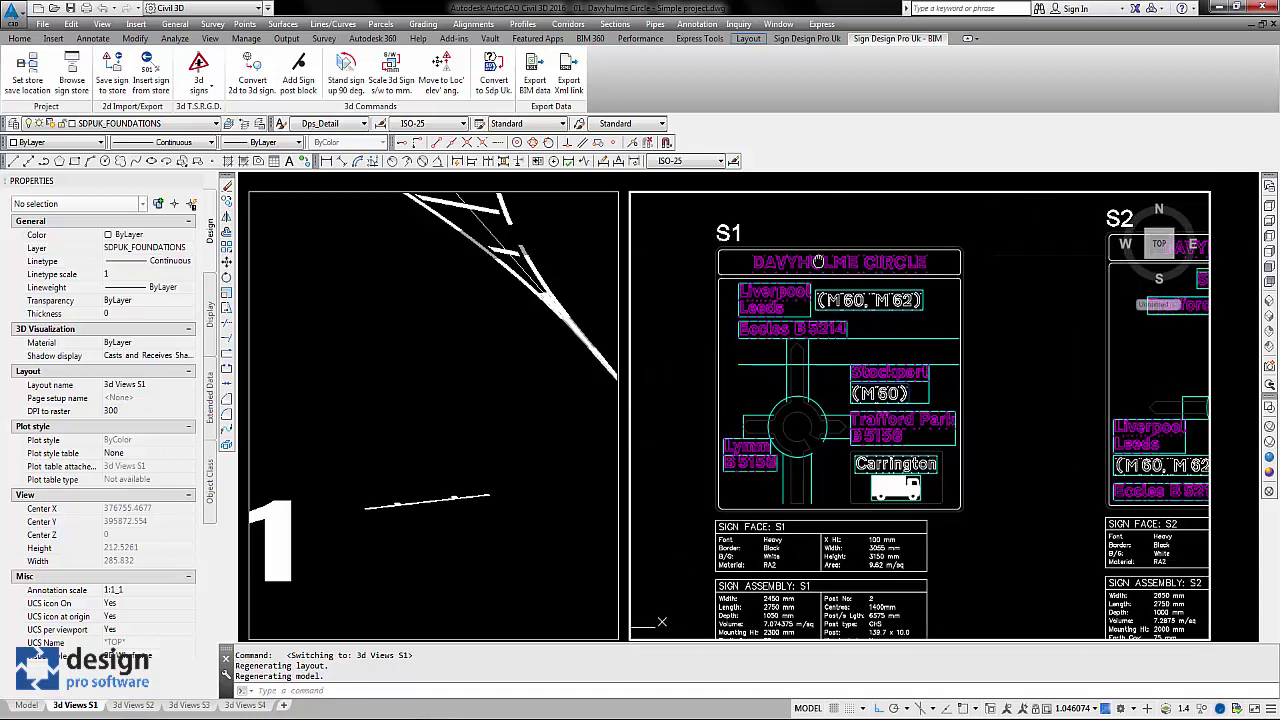
pyautogui.click(251, 70)
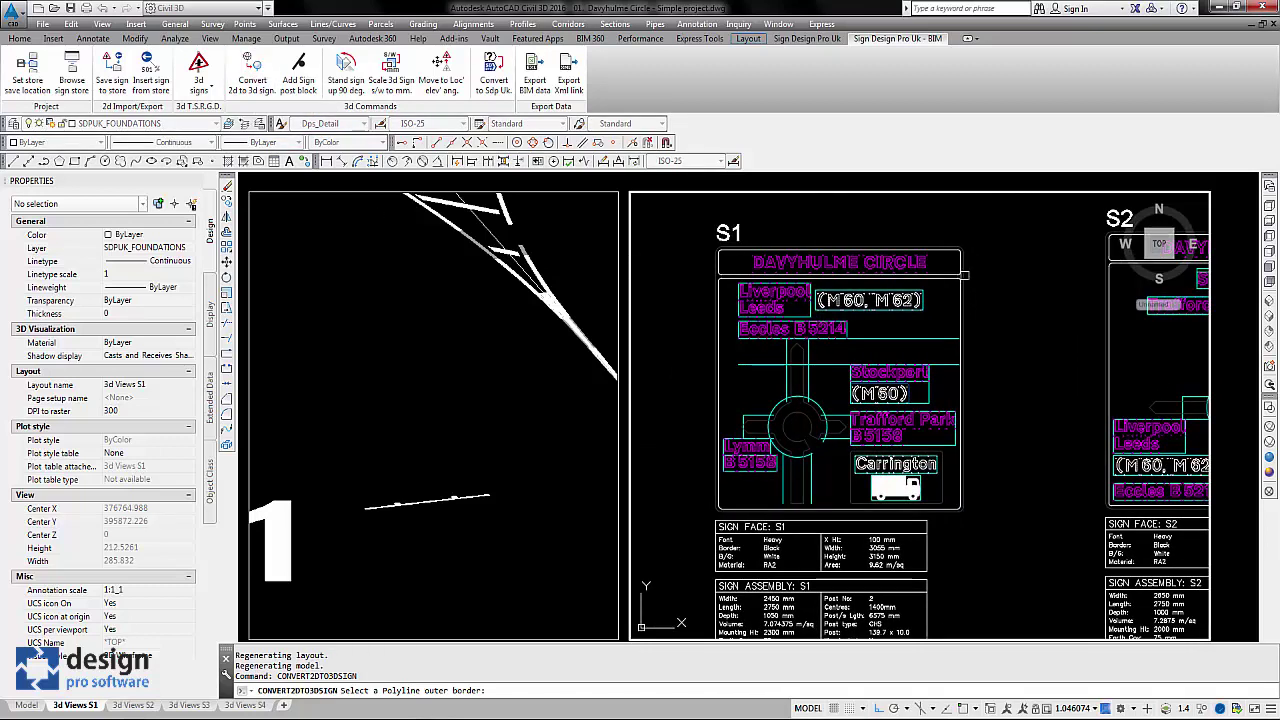
pyautogui.click(989, 356)
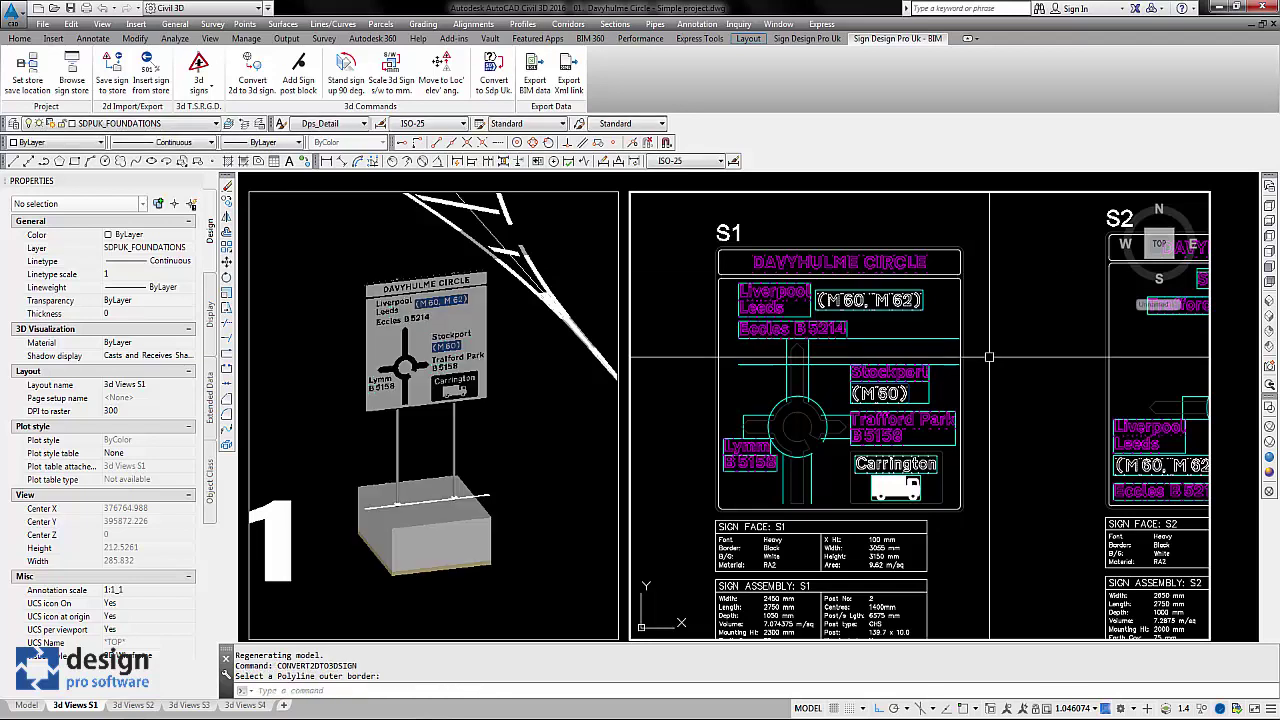
pyautogui.click(443, 418)
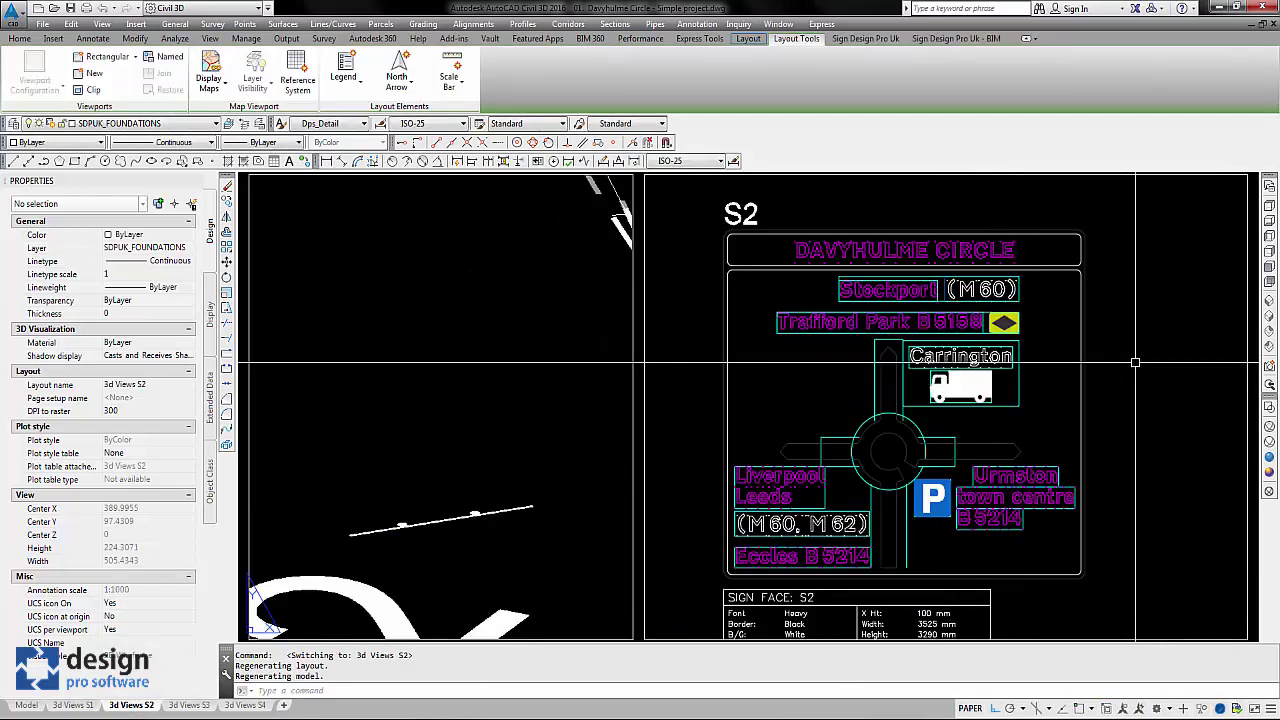
# In the 3d Views S2 layout, activate the sign viewport and convert the S2 sign from 2D to 3D by its outer border
pyautogui.doubleClick(1134, 363)
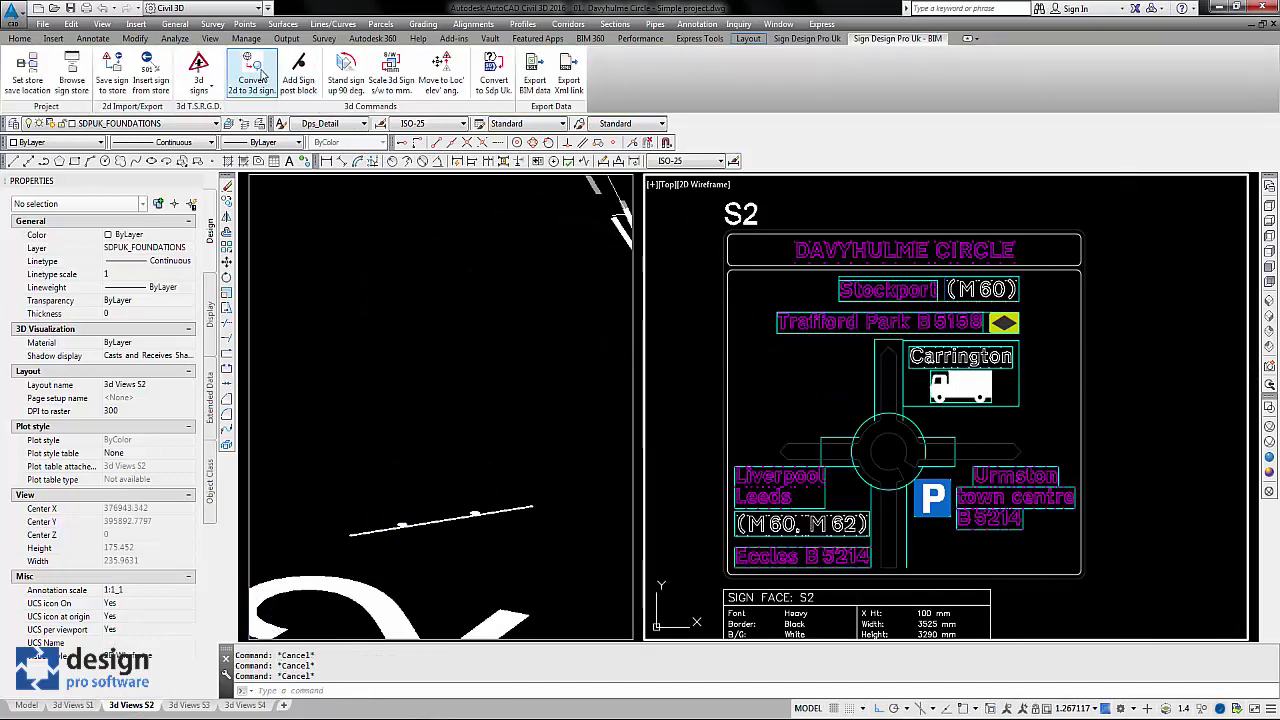
pyautogui.click(254, 75)
pyautogui.click(1088, 300)
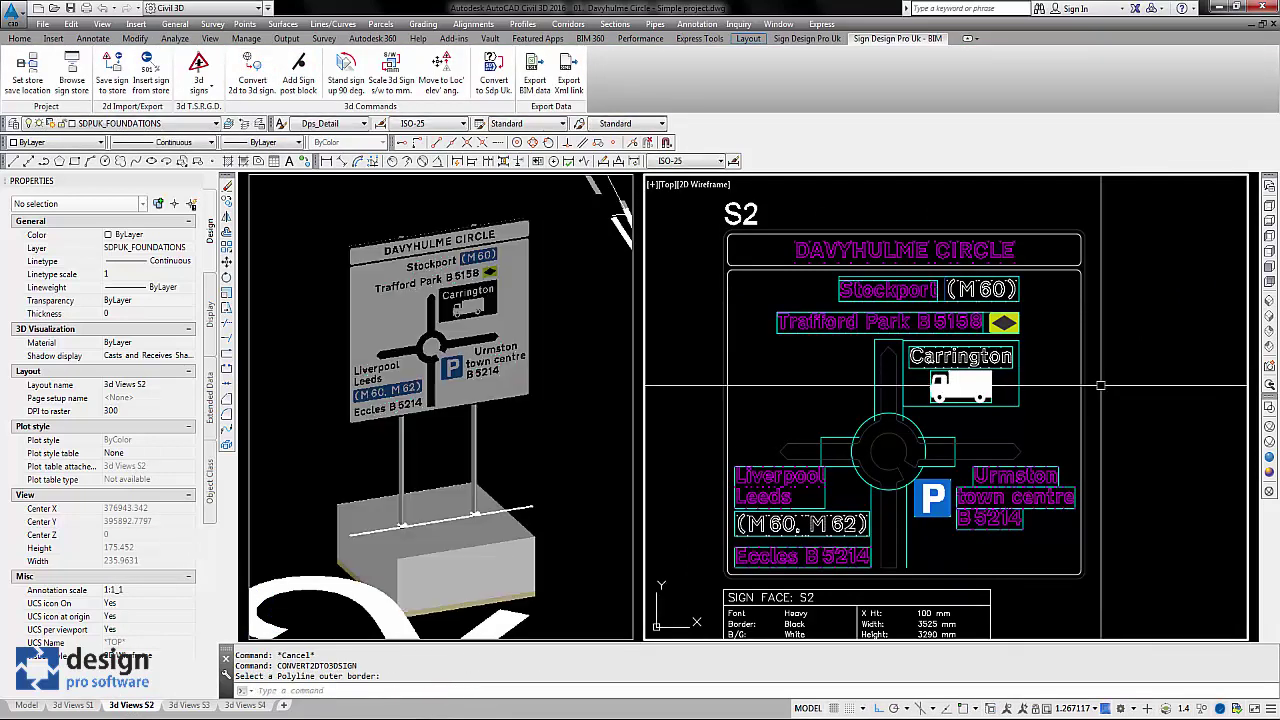
# In the 3d Views S3 layout, convert the S3 sign from 2D to 3D by its outer border
pyautogui.click(189, 705)
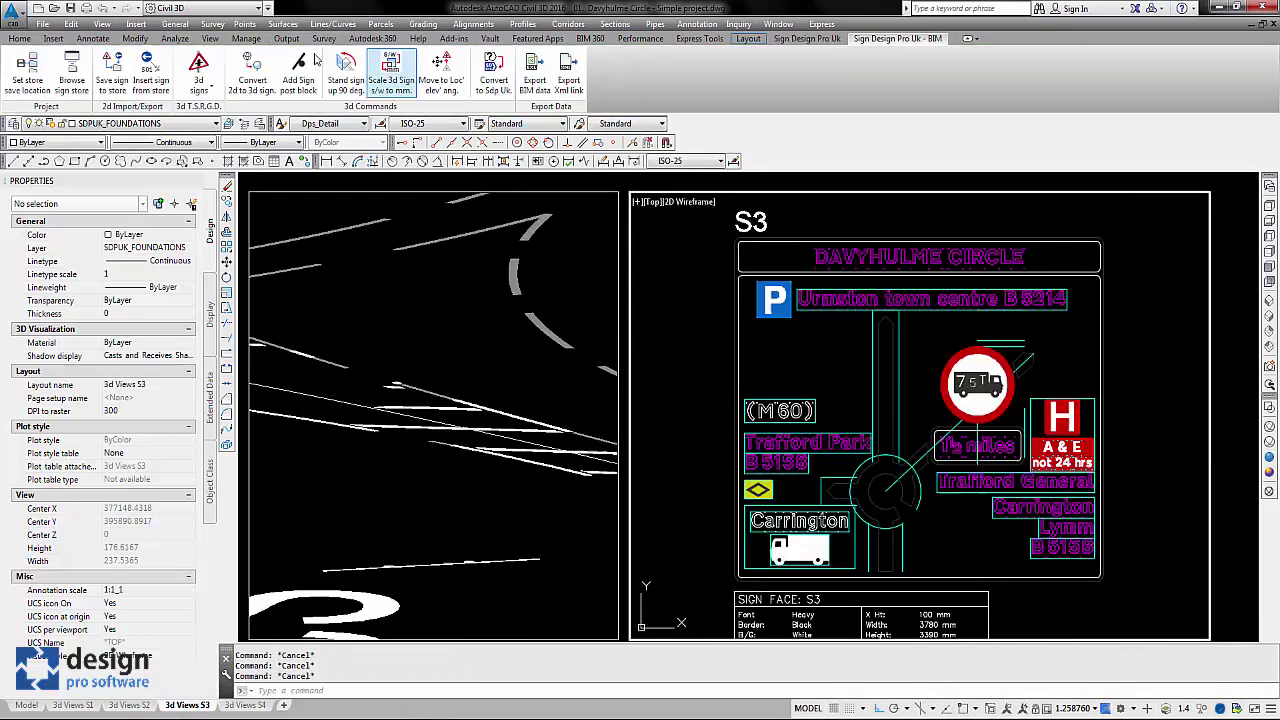
pyautogui.click(251, 75)
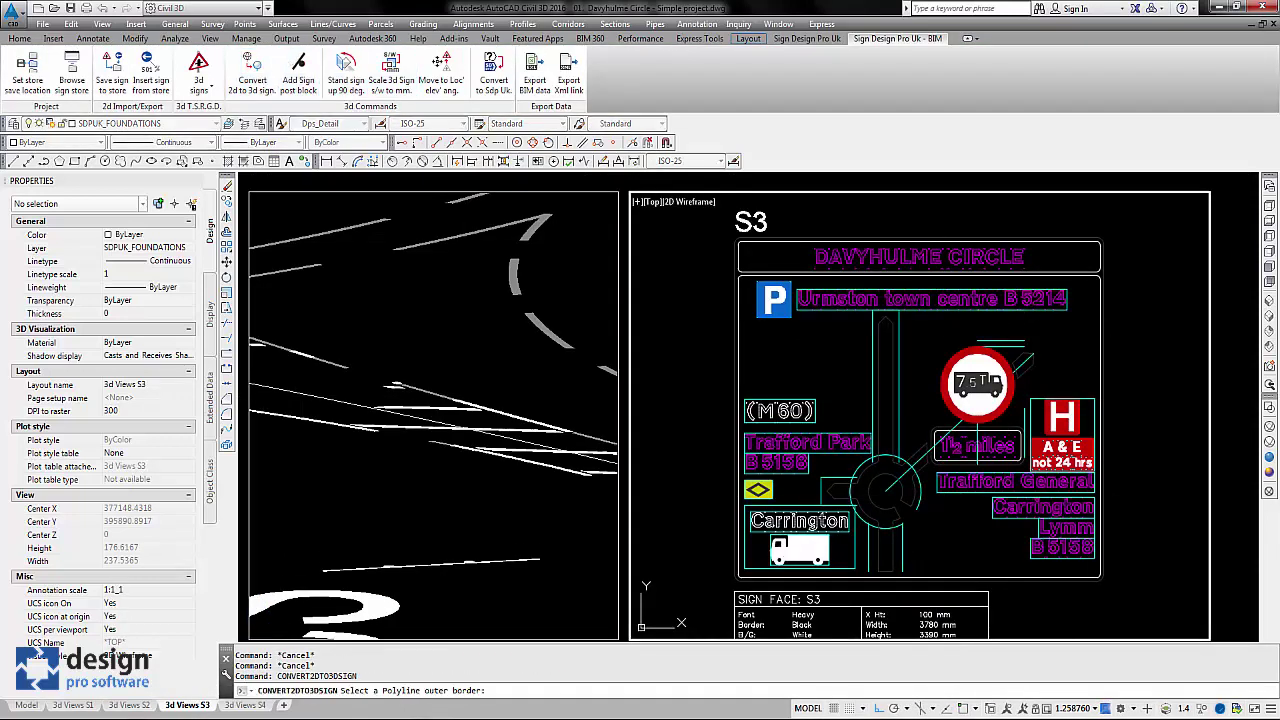
pyautogui.click(1102, 371)
pyautogui.press('Escape')
pyautogui.press('Escape')
# In the 3d Views S4 layout, activate the sign viewport and convert the S4 sign from 2D to 3D by its outer border
pyautogui.click(240, 706)
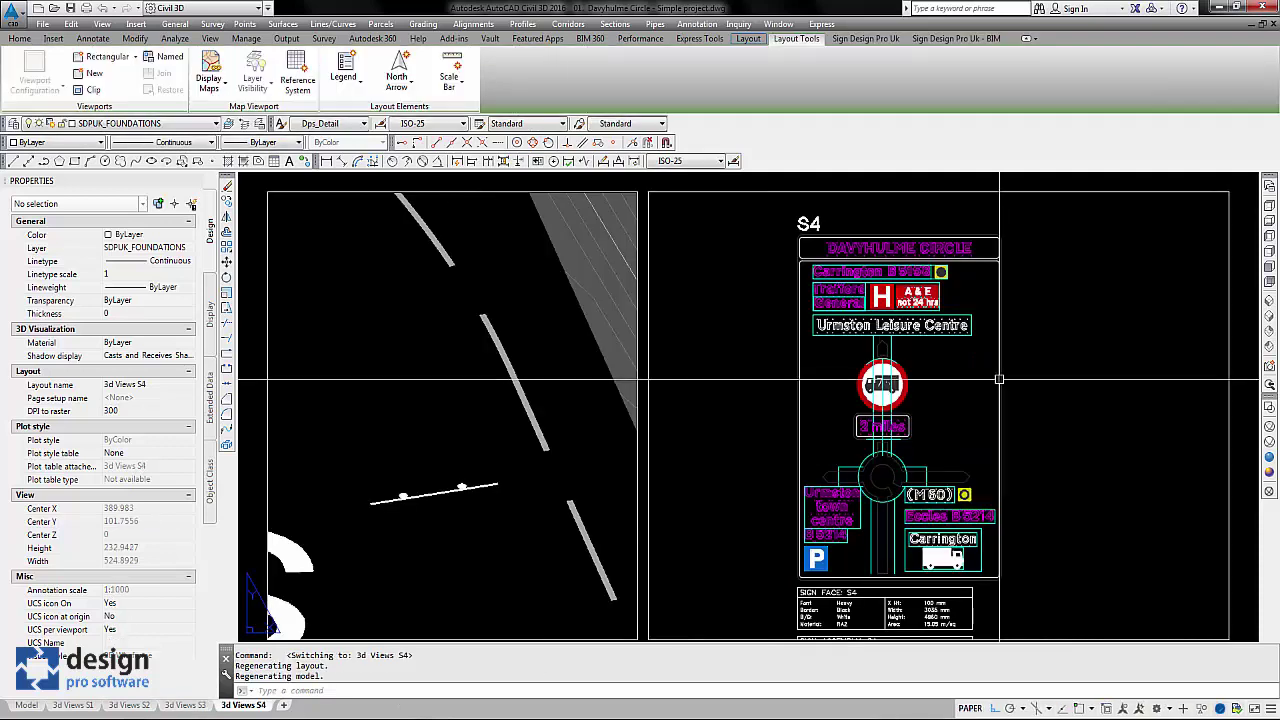
pyautogui.doubleClick(999, 379)
pyautogui.click(251, 75)
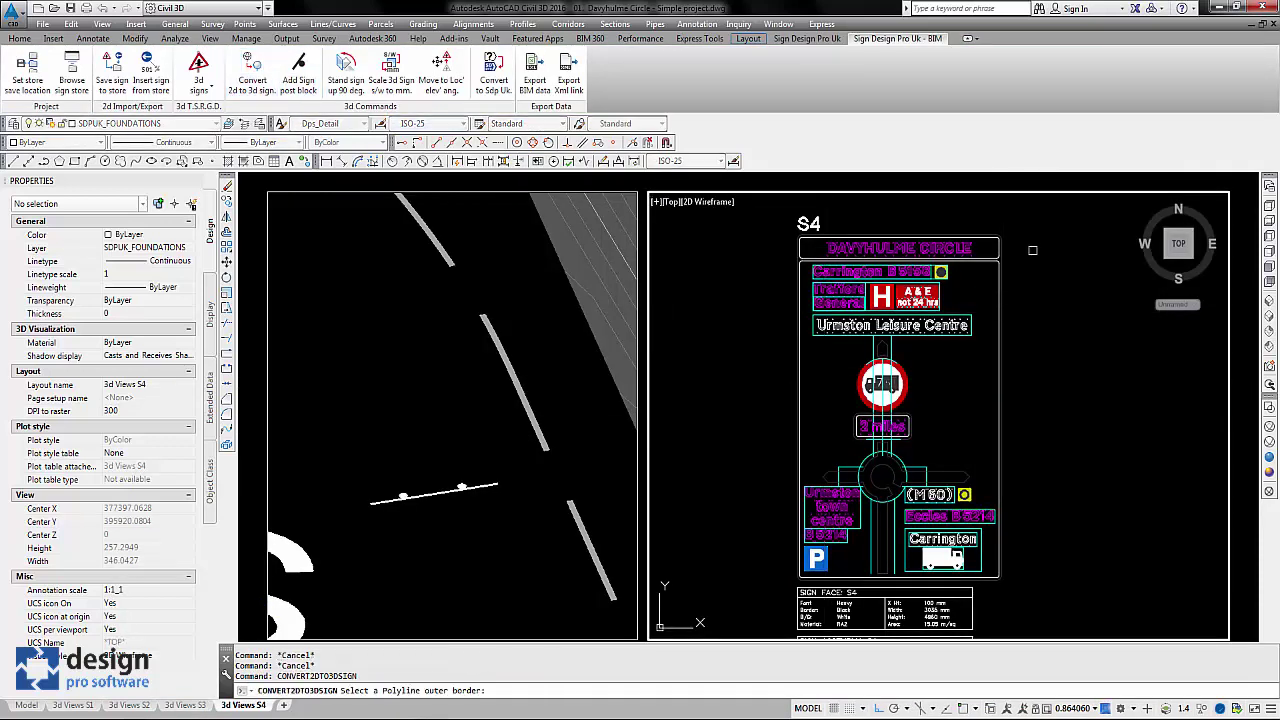
pyautogui.click(1003, 289)
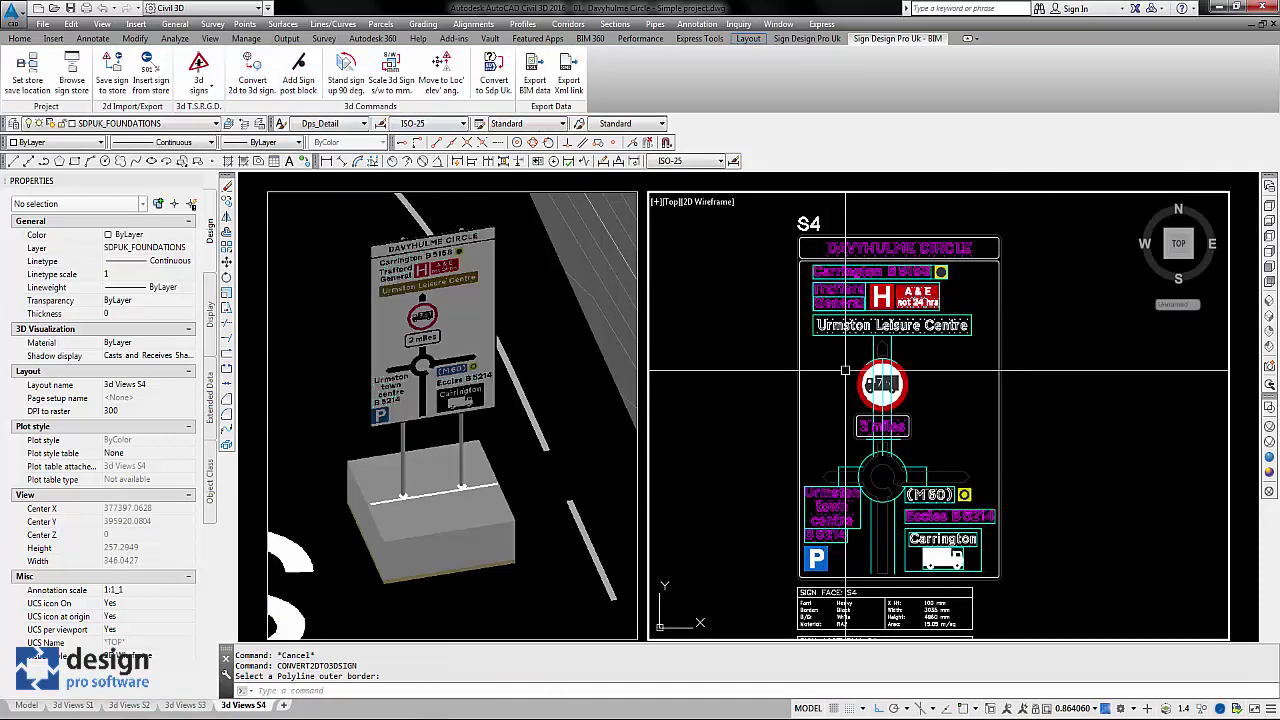
pyautogui.press('Escape')
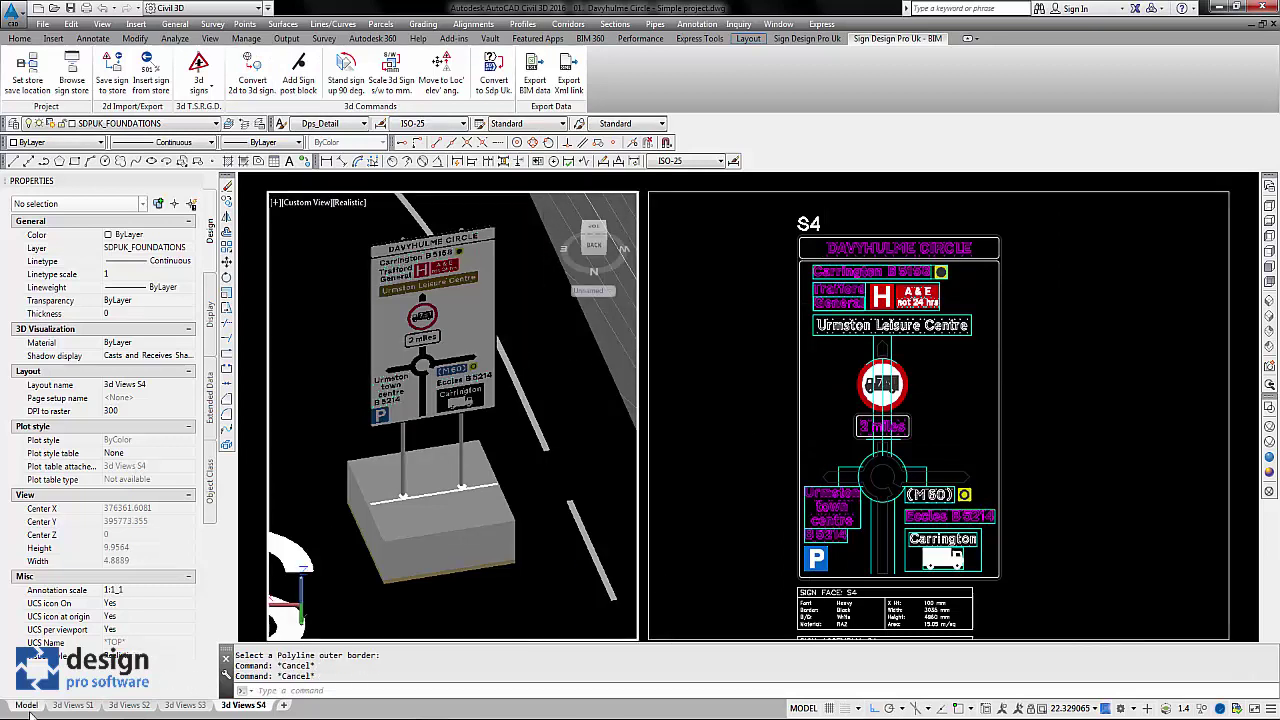
# In model space, move the blocks 3D_SignFace_S1 to 3D_SignFace_S4 onto the Surface - Roundabout TIN surface
pyautogui.click(27, 705)
pyautogui.scroll(4, 590, 420)
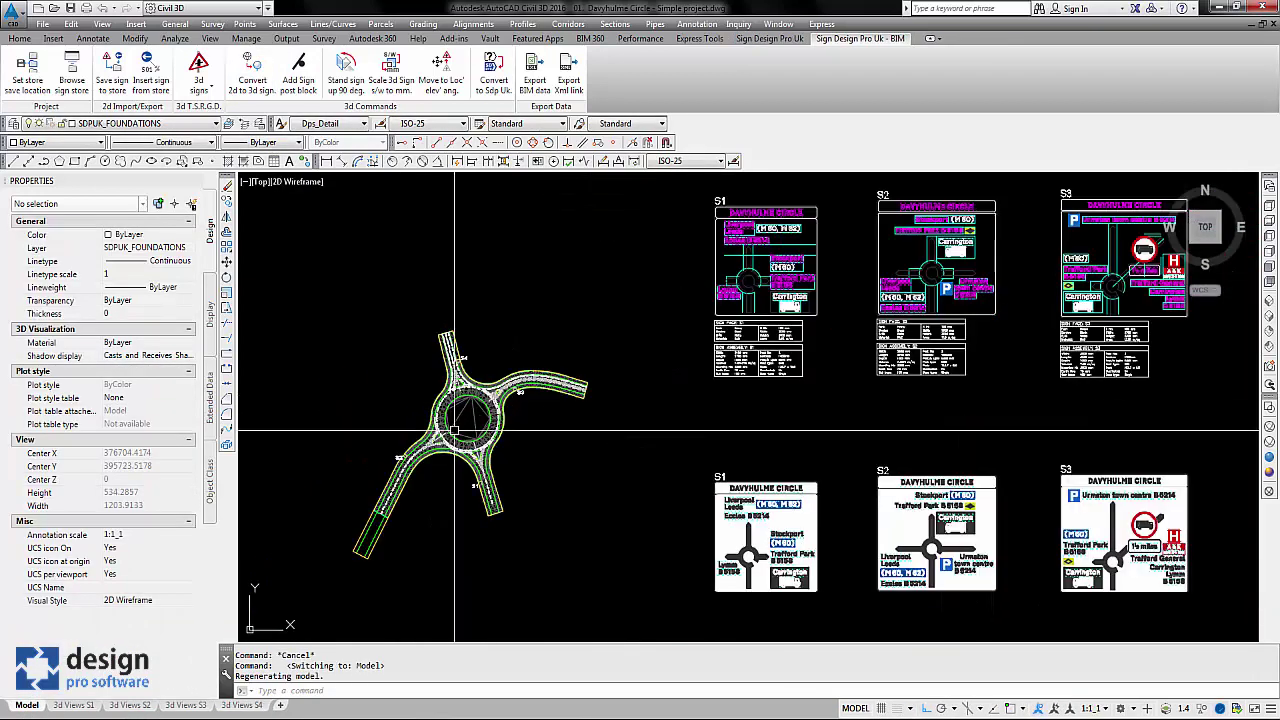
pyautogui.press('Escape')
pyautogui.press('Escape')
pyautogui.scroll(3, 467, 312)
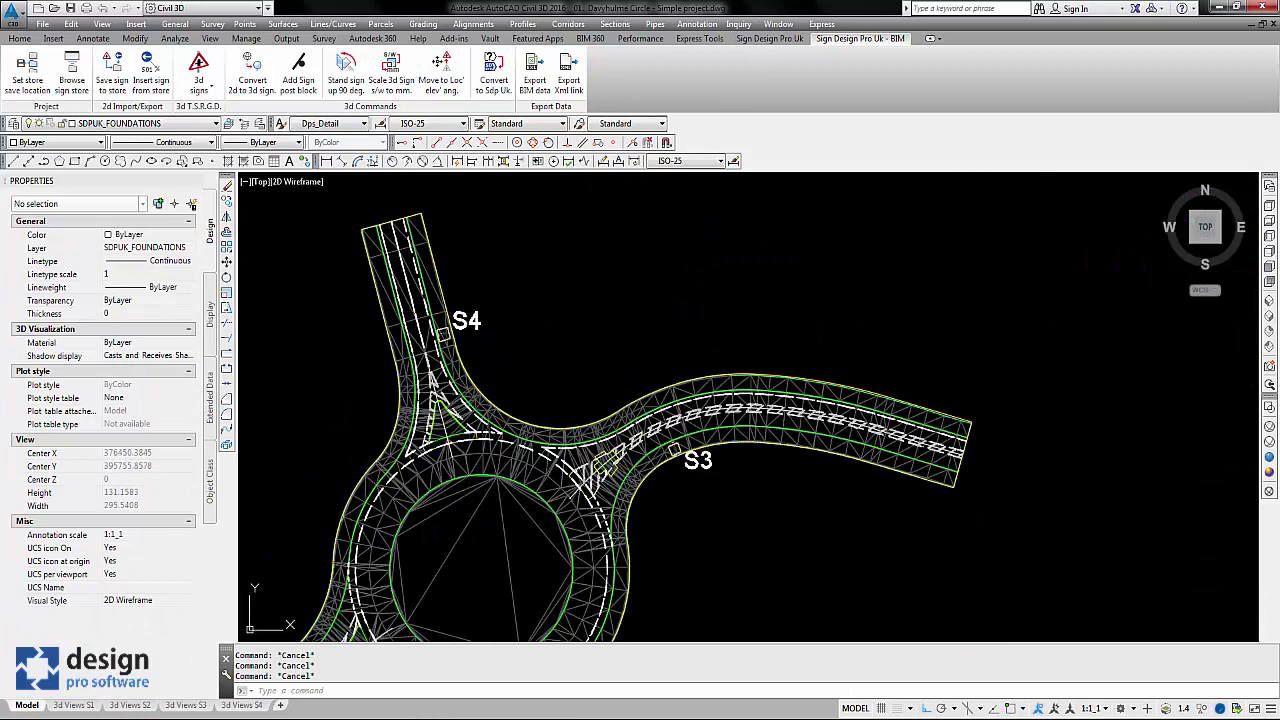
pyautogui.click(762, 369)
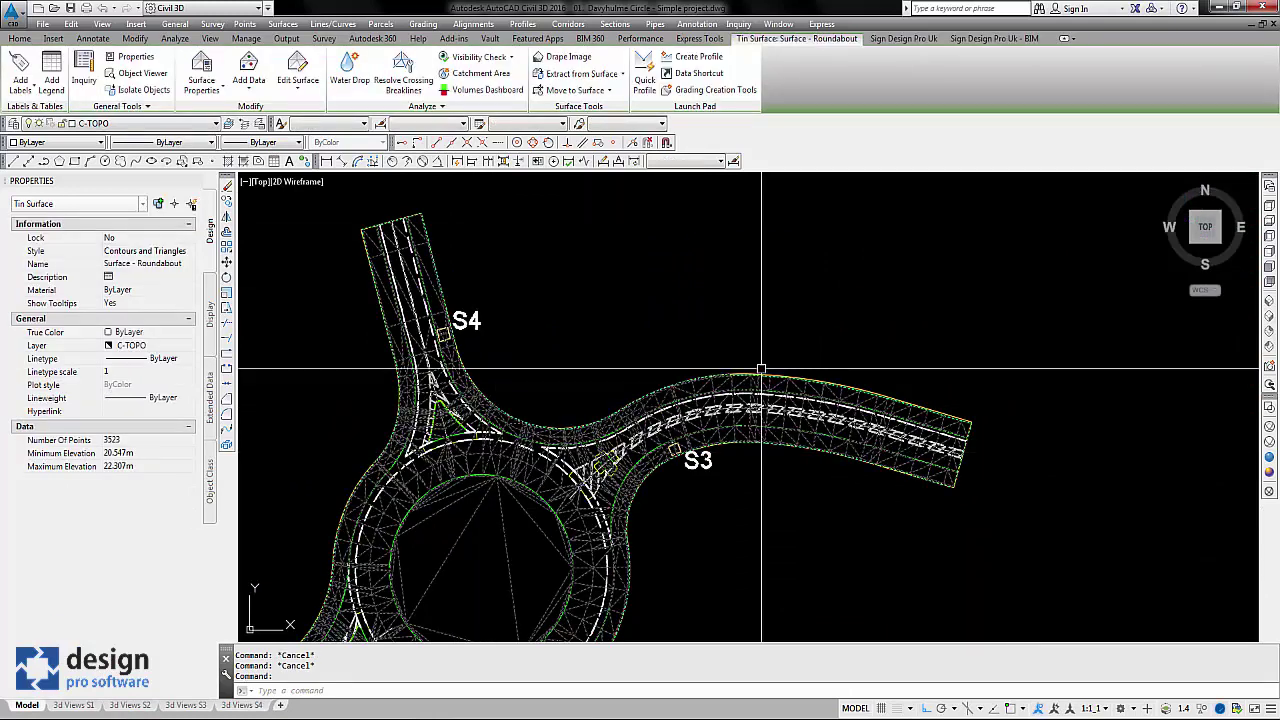
pyautogui.click(594, 92)
pyautogui.click(597, 111)
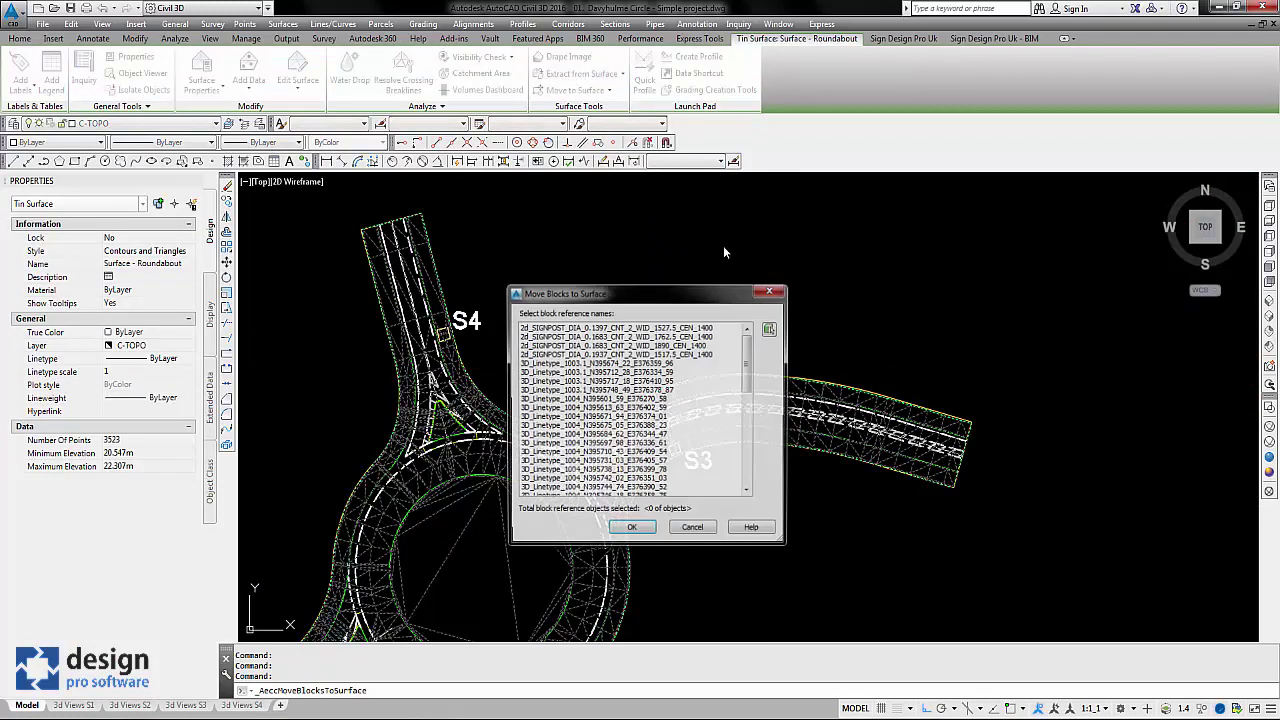
pyautogui.moveTo(745, 360); pyautogui.dragTo(743, 436)
pyautogui.click(558, 355)
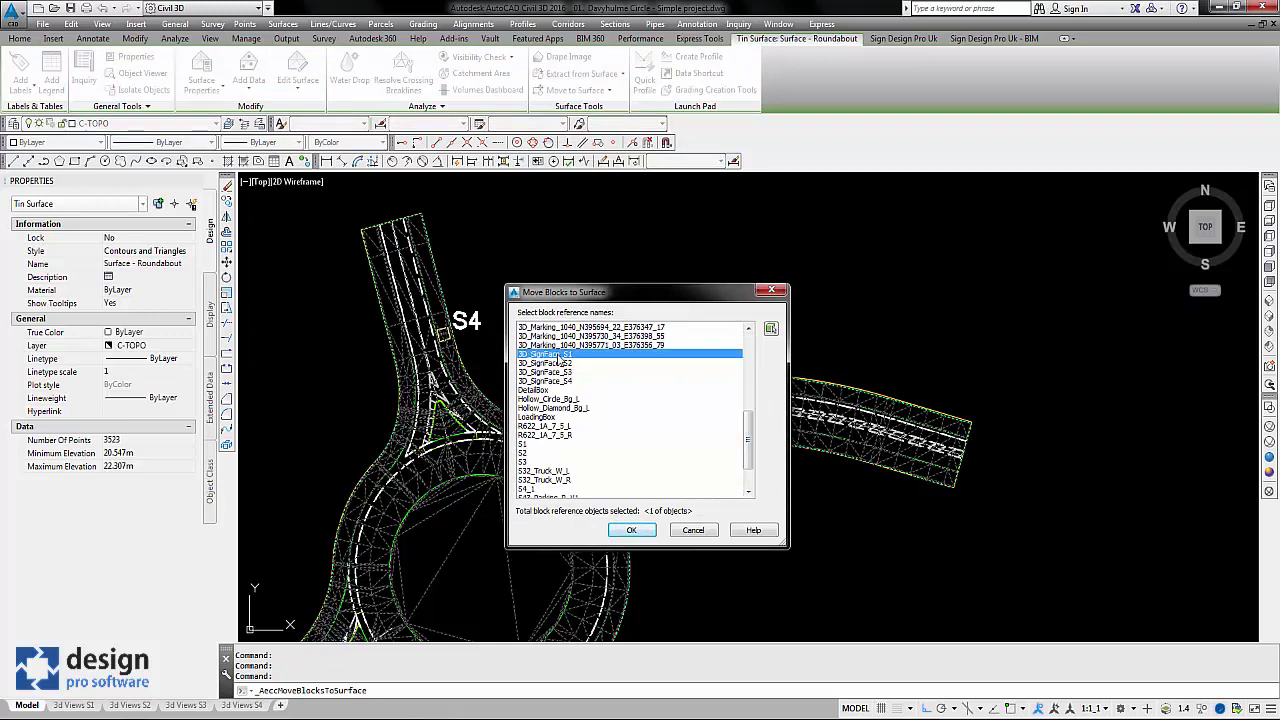
pyautogui.keyDown('shift'); pyautogui.click(547, 381); pyautogui.keyUp('shift')
pyautogui.click(631, 530)
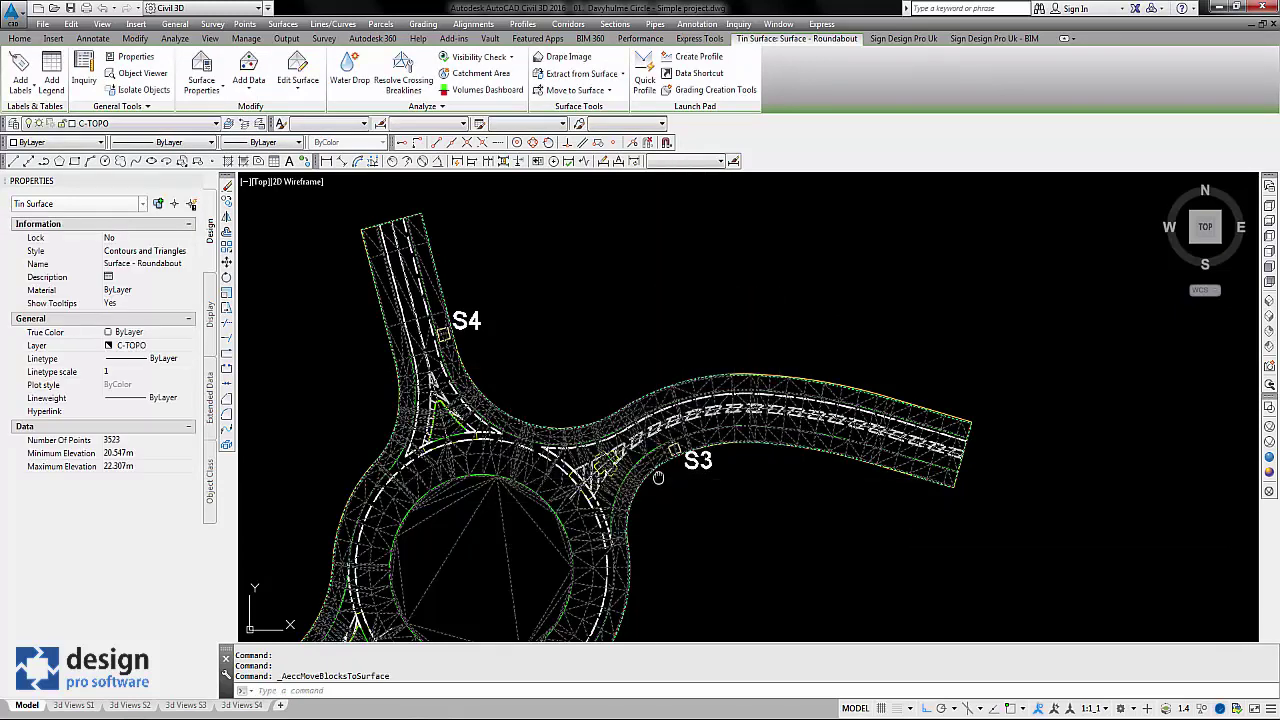
pyautogui.press('Escape')
pyautogui.press('Escape')
pyautogui.press('Escape')
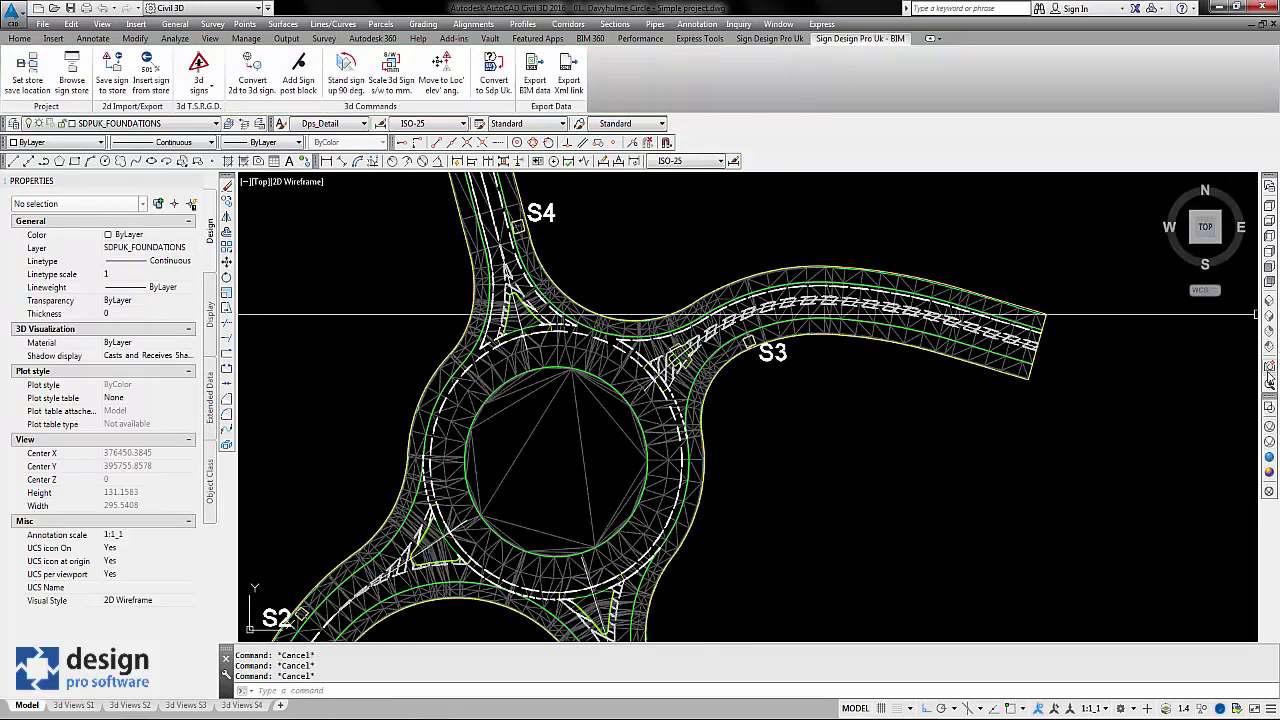
# Tilt the roundabout into a 3D view at sign S2 and set the visual style to Realistic
pyautogui.moveTo(1215, 224); pyautogui.dragTo(1215, 584)
pyautogui.moveTo(355, 445); pyautogui.dragTo(442, 456, button='middle')
pyautogui.scroll(5, 439, 452)
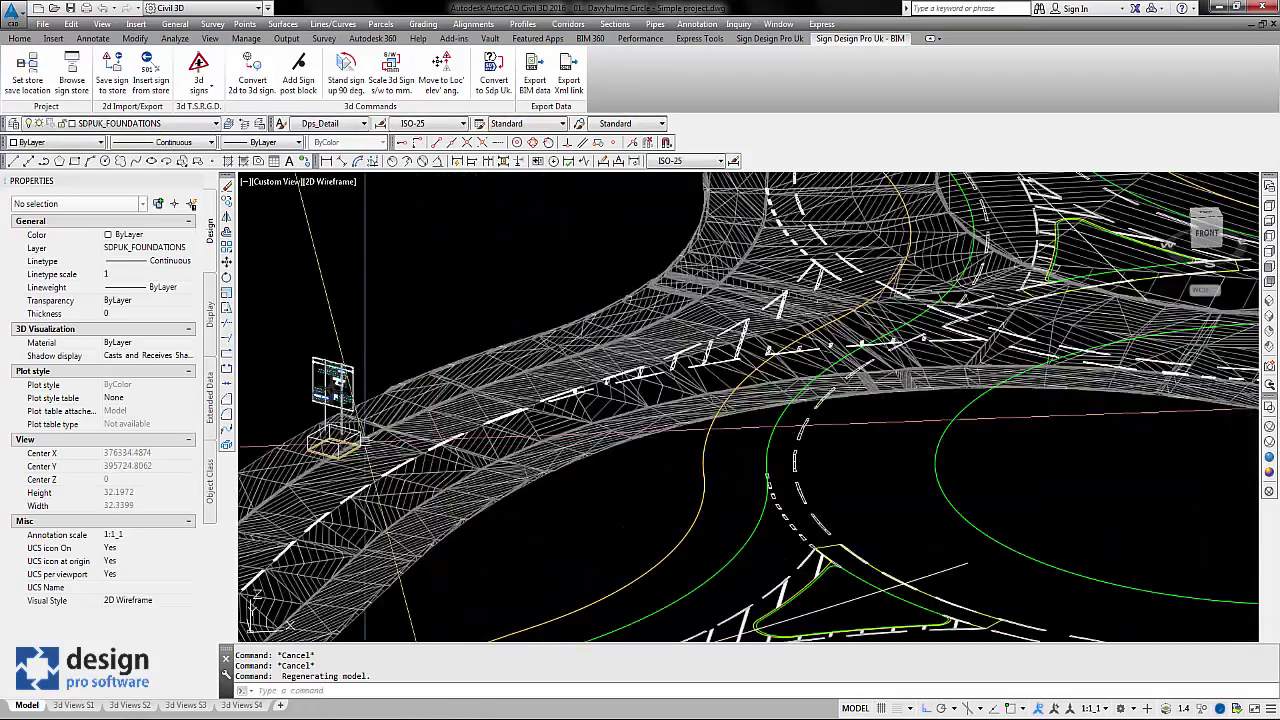
pyautogui.moveTo(270, 392); pyautogui.dragTo(414, 422, button='middle')
pyautogui.scroll(4, 414, 422)
pyautogui.click(1269, 466)
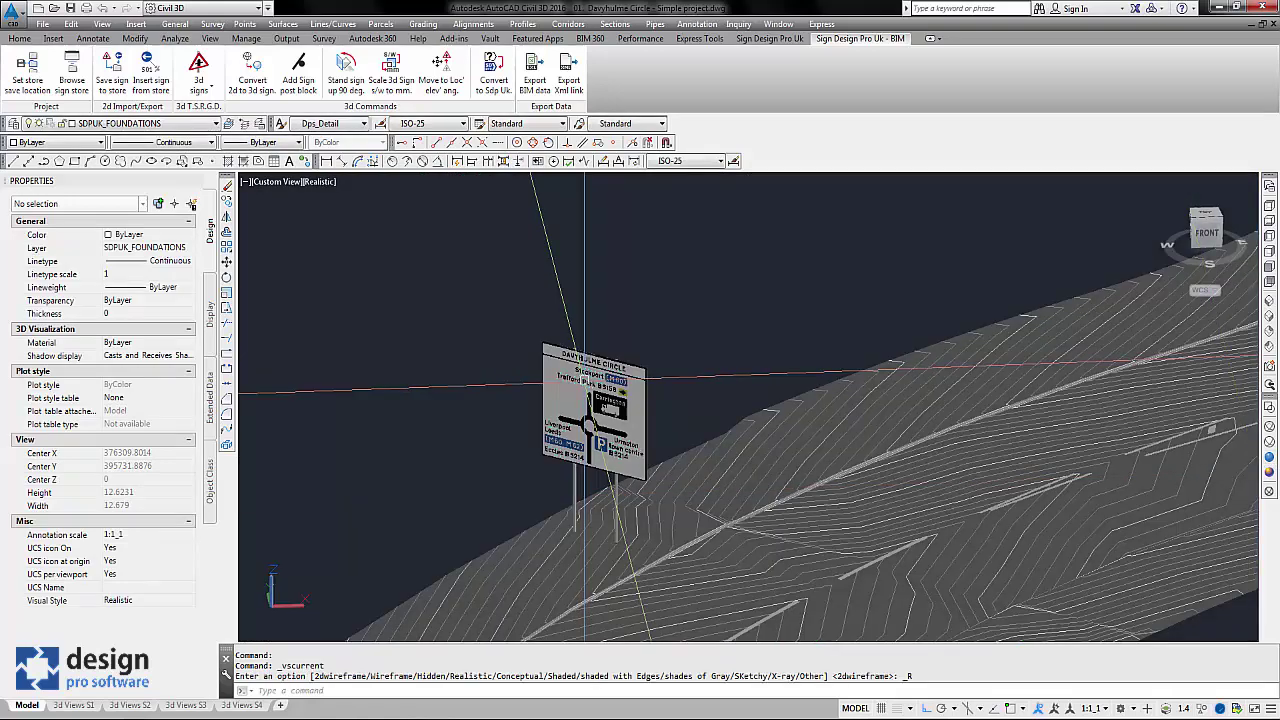
# Inspect how the 3D sign S3 stands on the roundabout surface, from the side and from its face
pyautogui.scroll(-8, 609, 445)
pyautogui.moveTo(609, 445); pyautogui.dragTo(504, 483, button='middle')
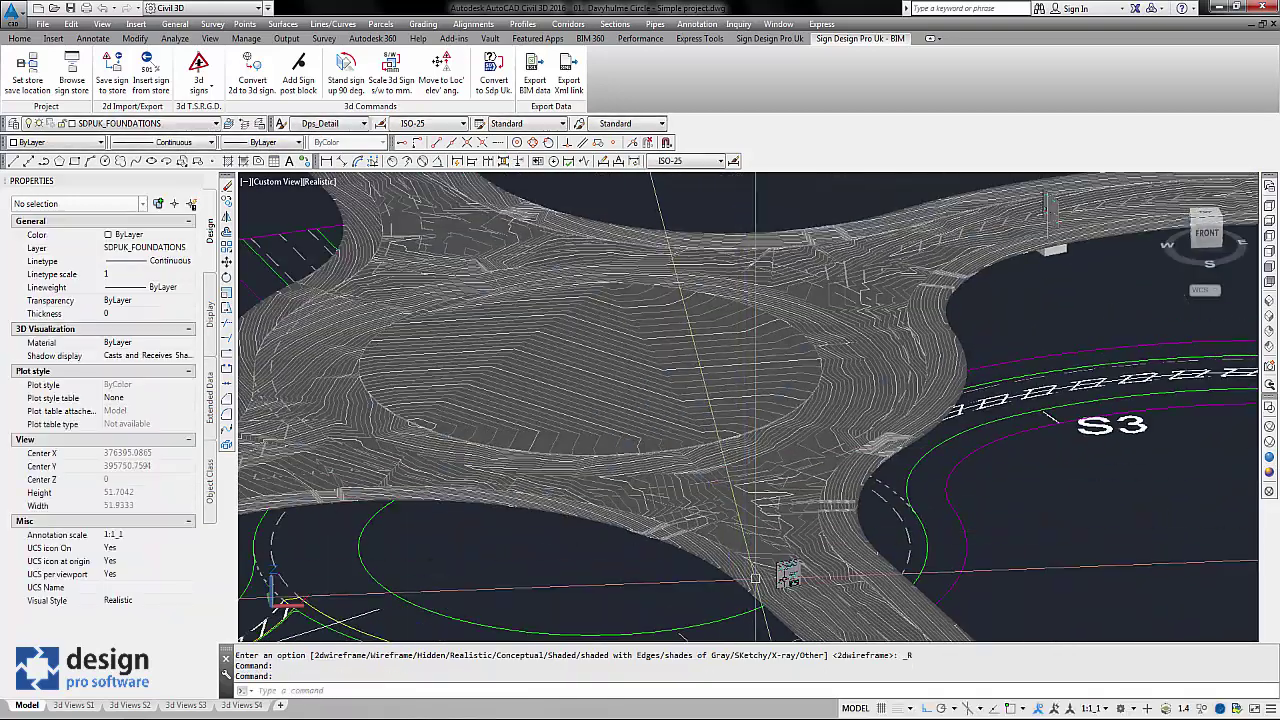
pyautogui.scroll(6, 786, 588)
pyautogui.scroll(-6, 818, 530)
pyautogui.scroll(6, 914, 480)
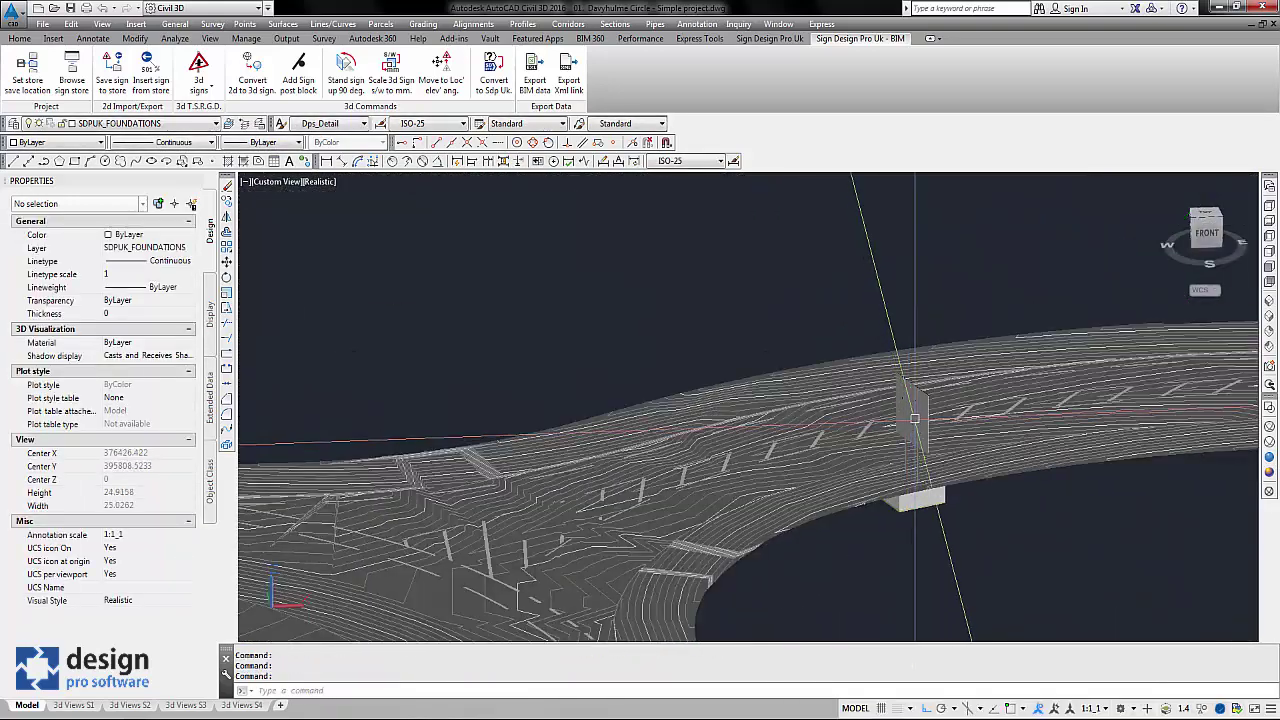
pyautogui.click(915, 420)
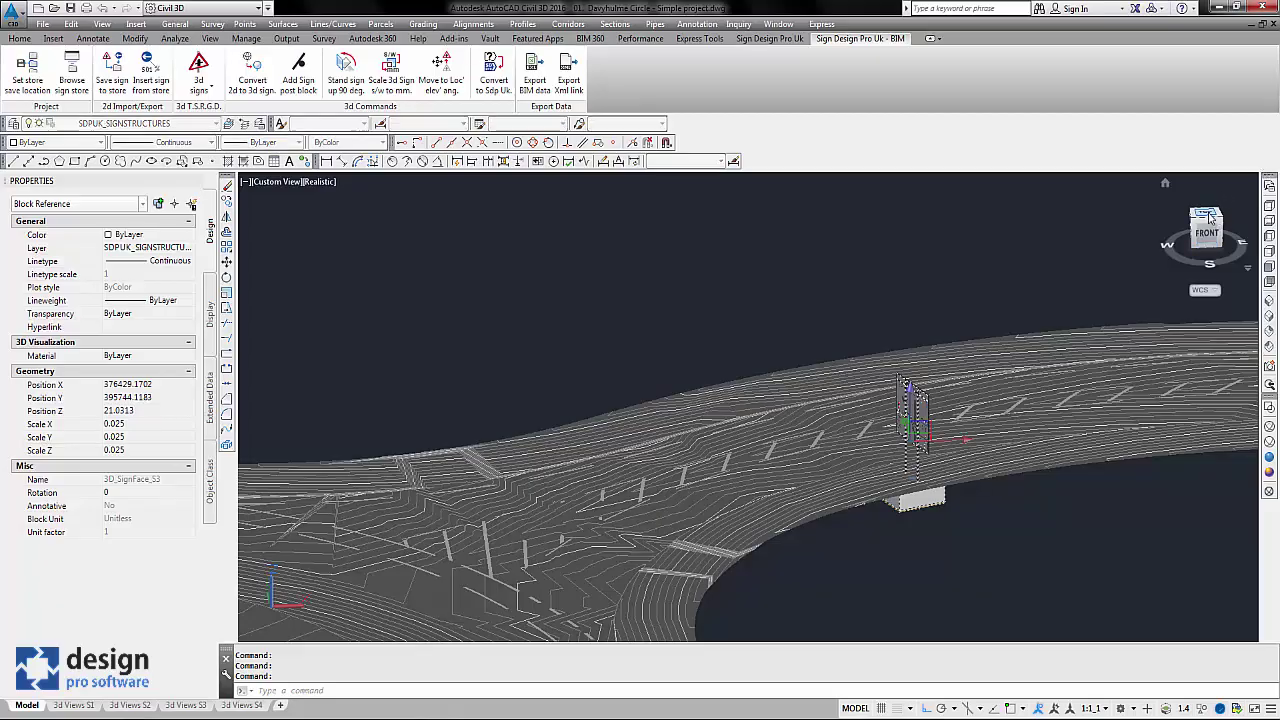
pyautogui.moveTo(1212, 212); pyautogui.dragTo(1066, 219)
pyautogui.keyDown('shift'); pyautogui.moveTo(1066, 219); pyautogui.dragTo(905, 240, button='middle'); pyautogui.keyUp('shift')
pyautogui.click(908, 425)
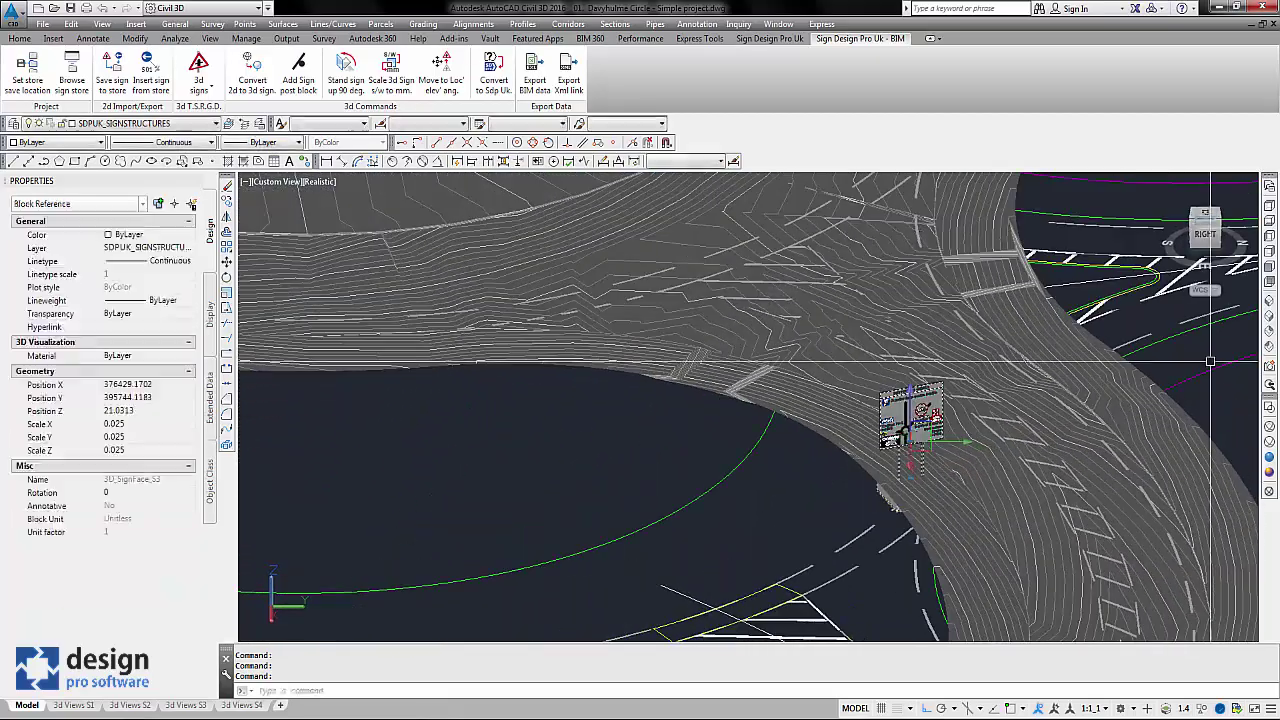
pyautogui.scroll(5, 908, 425)
pyautogui.scroll(-5, 857, 425)
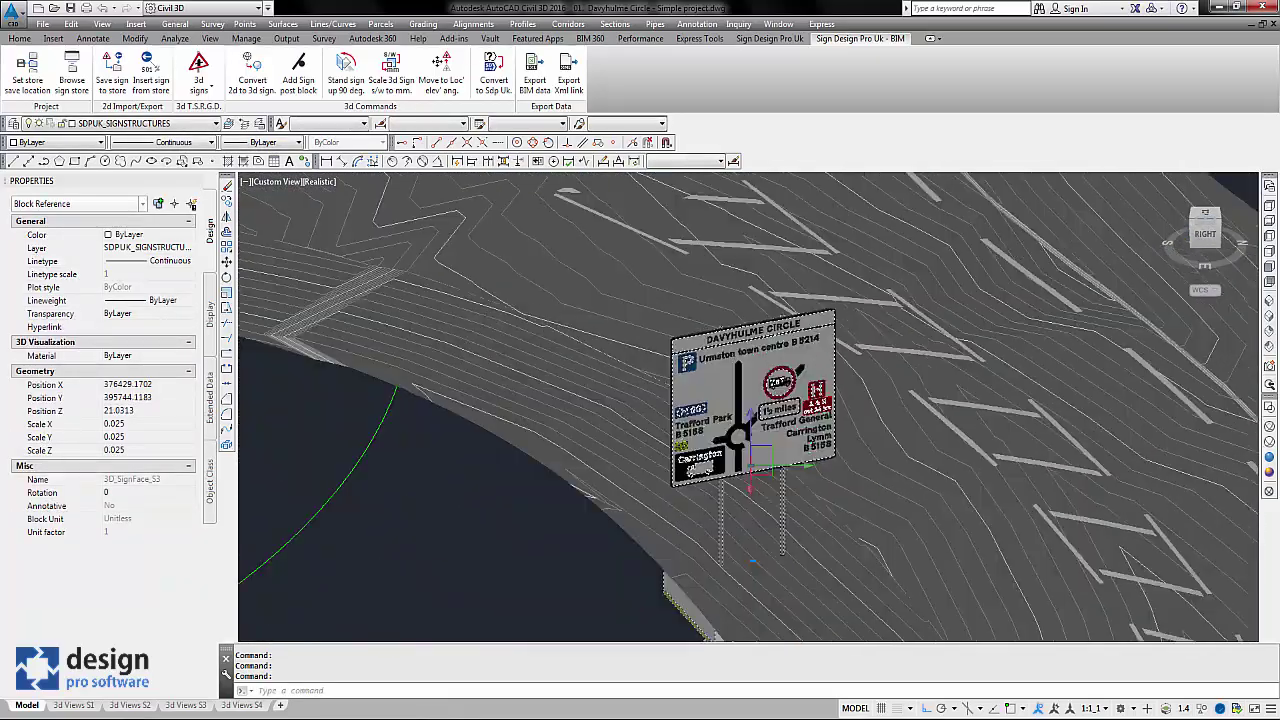
# Inspect how the 3D sign S4 and its foundation sit on the roundabout surface, from the side and from its face
pyautogui.keyDown('shift'); pyautogui.moveTo(857, 425); pyautogui.dragTo(432, 625, button='middle'); pyautogui.keyUp('shift')
pyautogui.moveTo(817, 303); pyautogui.dragTo(751, 406, button='middle')
pyautogui.scroll(-2, 751, 406)
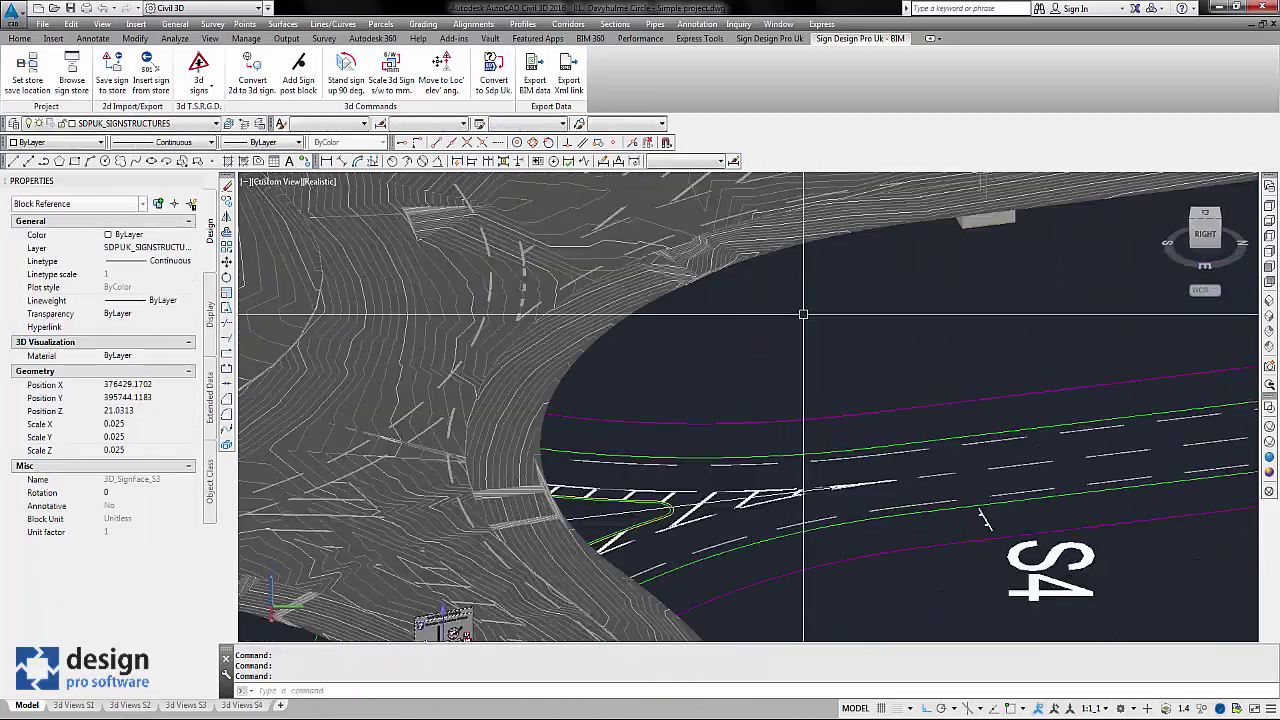
pyautogui.moveTo(803, 314); pyautogui.dragTo(737, 411, button='middle')
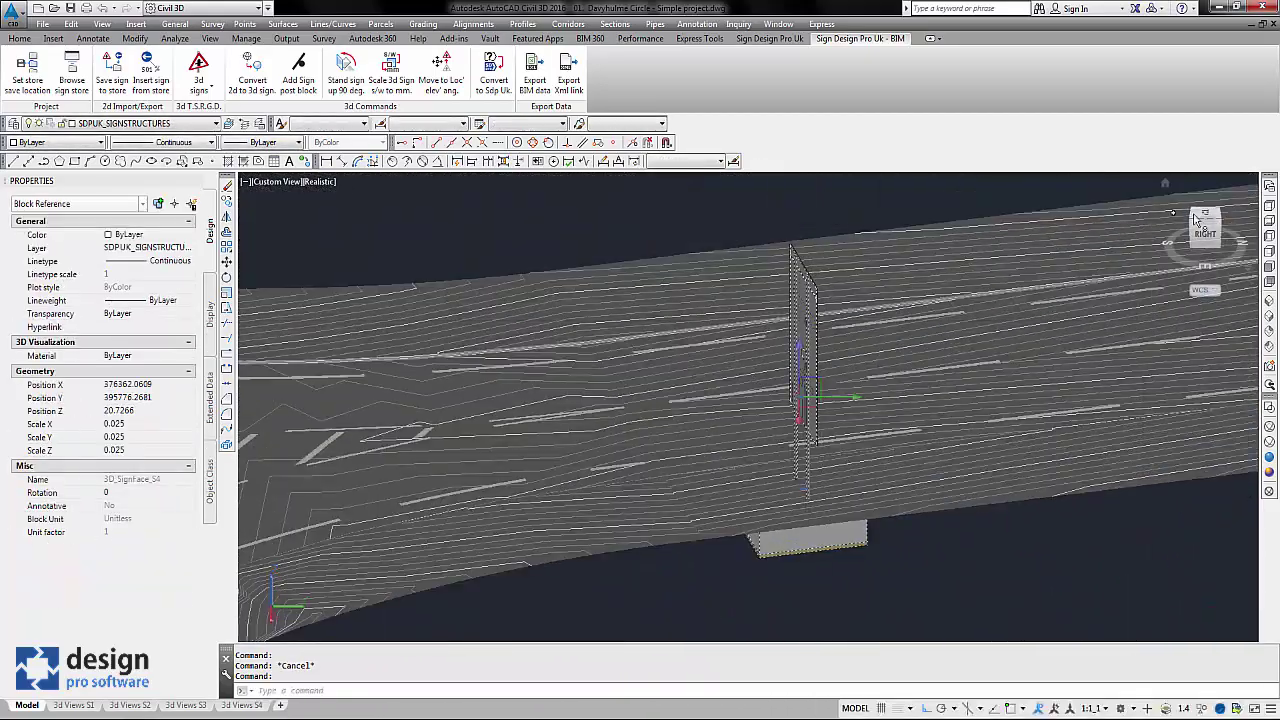
pyautogui.moveTo(1207, 220); pyautogui.dragTo(1173, 308)
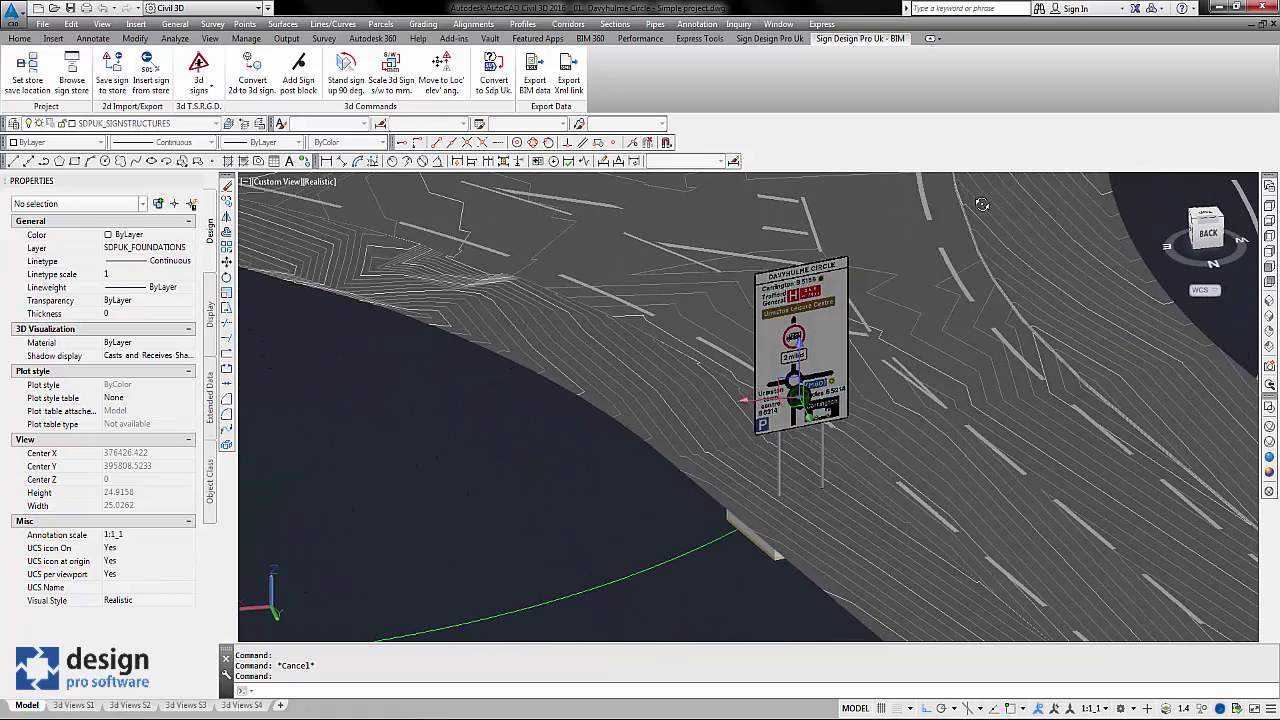
pyautogui.press('Escape')
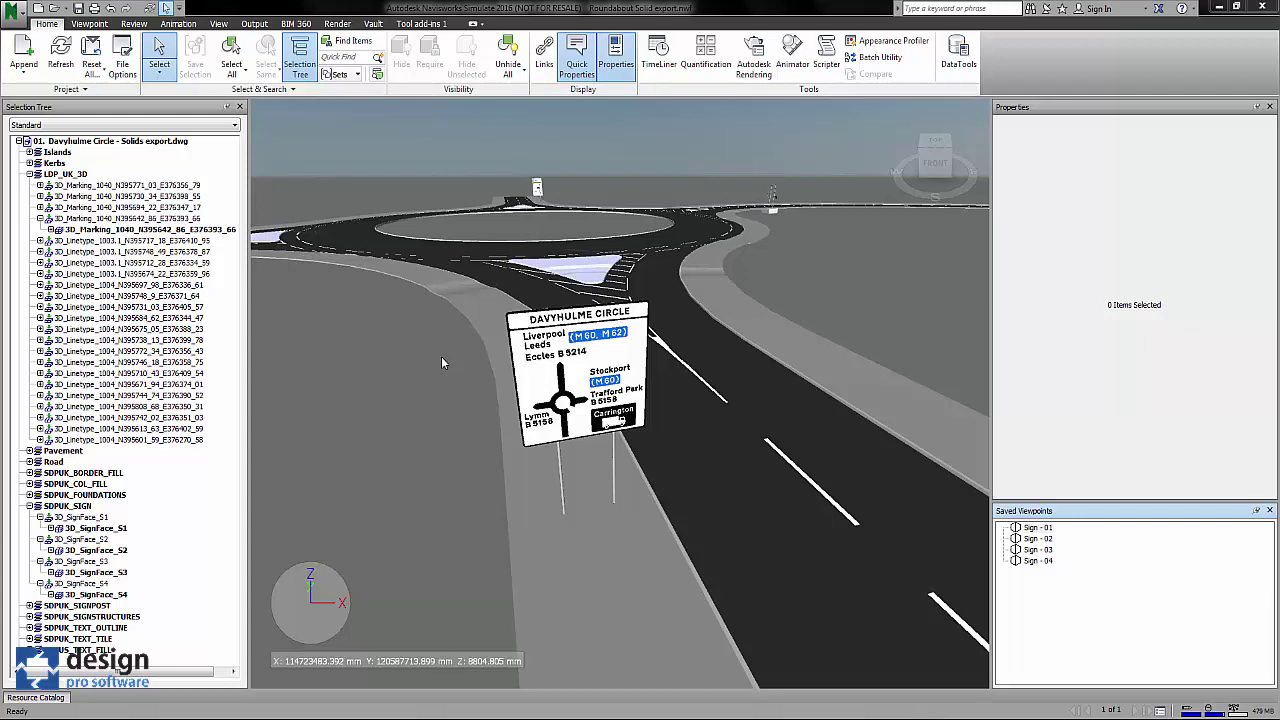
# In Navisworks Simulate, select 3D_SignFace_S1 and view its SdpUk - BIM Link properties
pyautogui.scroll(4, 552, 392)
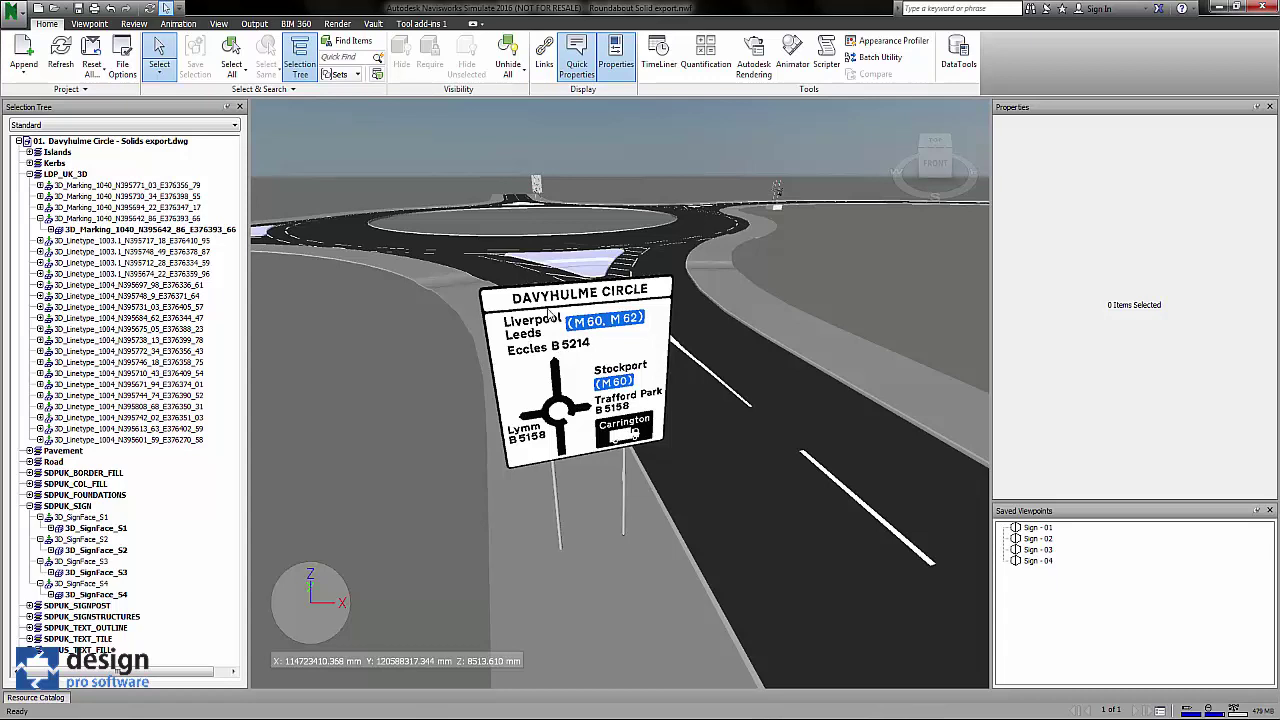
pyautogui.click(90, 528)
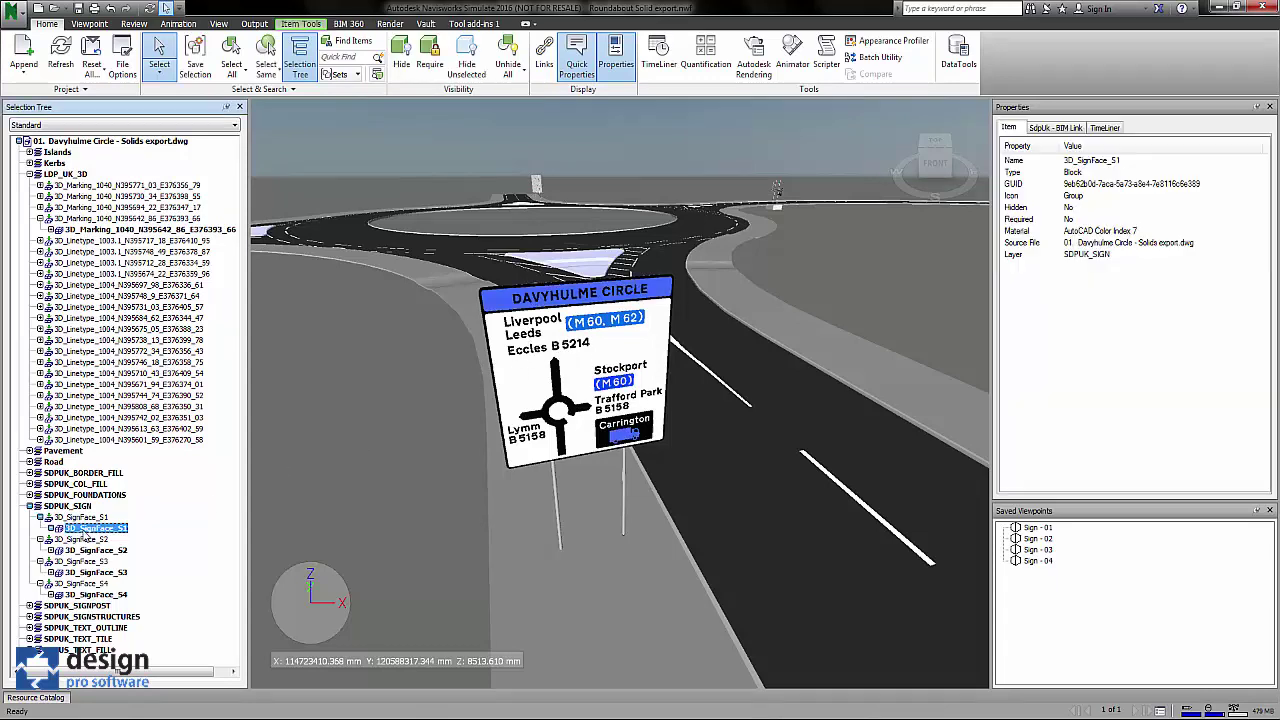
pyautogui.click(1047, 131)
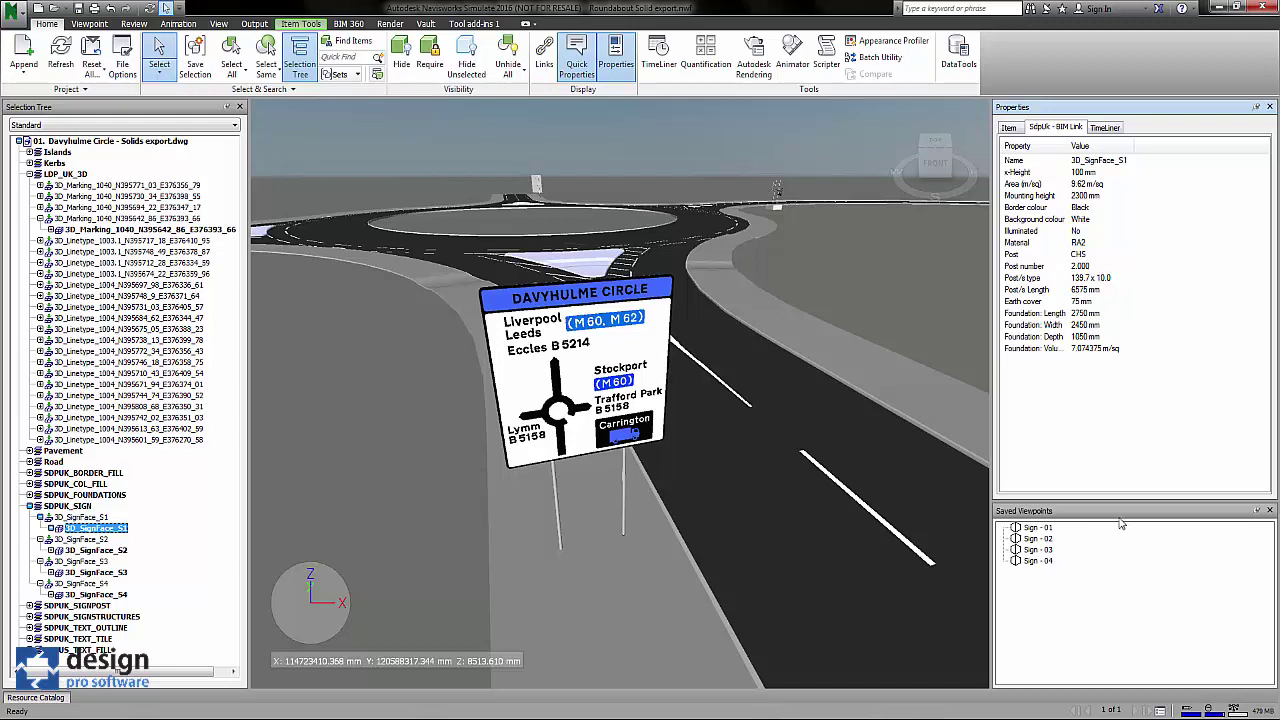
# Go to the saved viewpoint Sign - 04 and view the BIM link properties of 3D_SignFace_S4
pyautogui.click(1040, 560)
pyautogui.scroll(3, 551, 427)
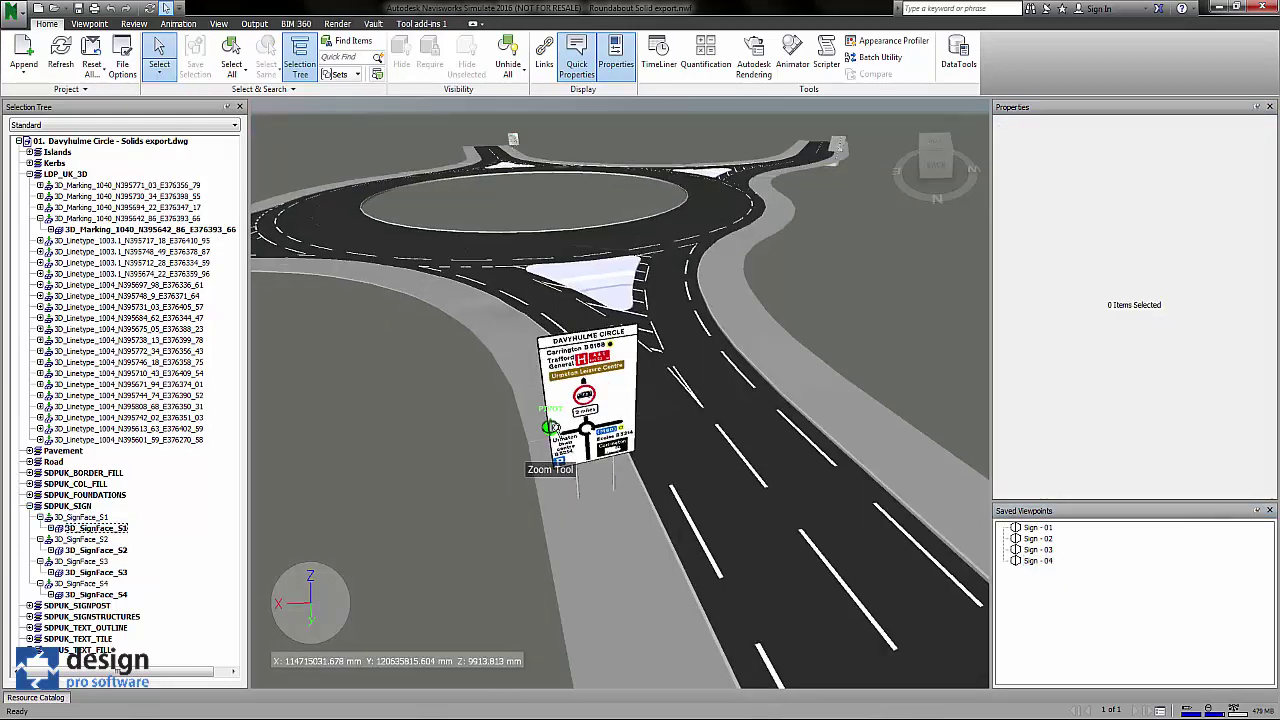
pyautogui.scroll(3, 551, 427)
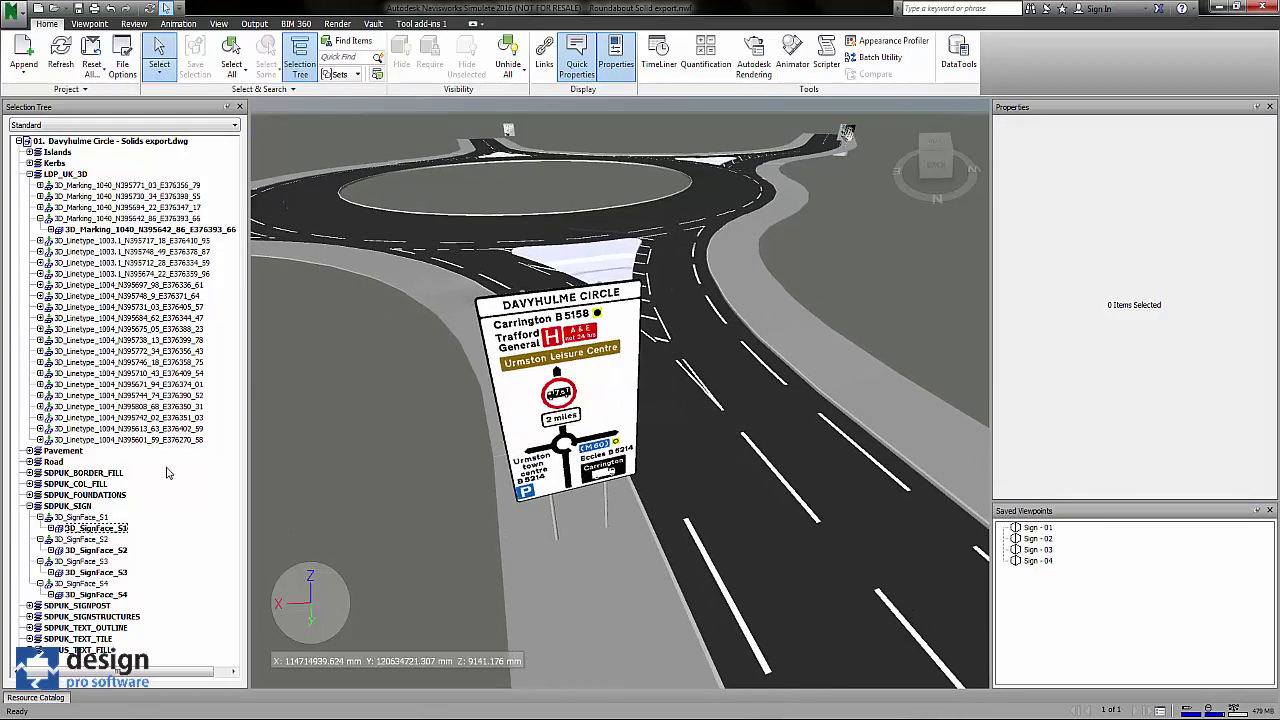
pyautogui.click(96, 595)
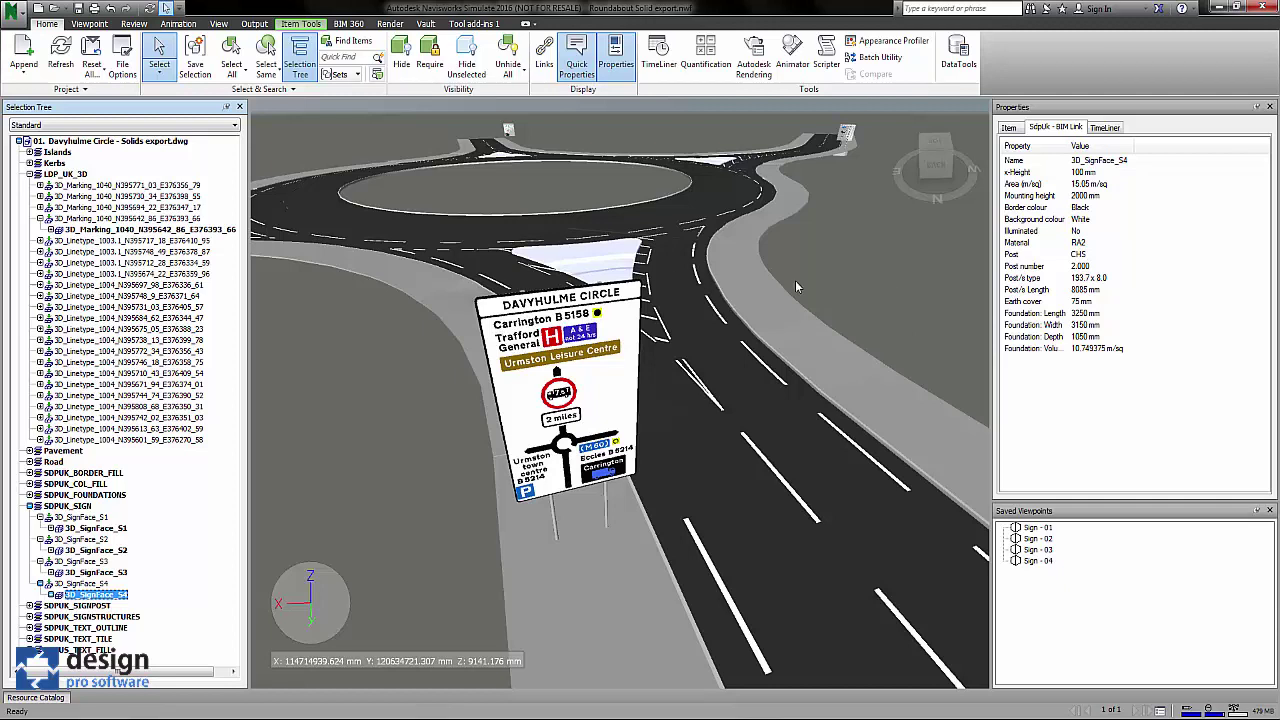
# From the saved viewpoint Sign - 01, view the Line Pro Uk - BIM properties of 3D_Marking_1040_N395642_86_E376393_66 at the splitter island
pyautogui.click(1037, 528)
pyautogui.moveTo(610, 312); pyautogui.dragTo(612, 391, button='middle')
pyautogui.scroll(4, 618, 410)
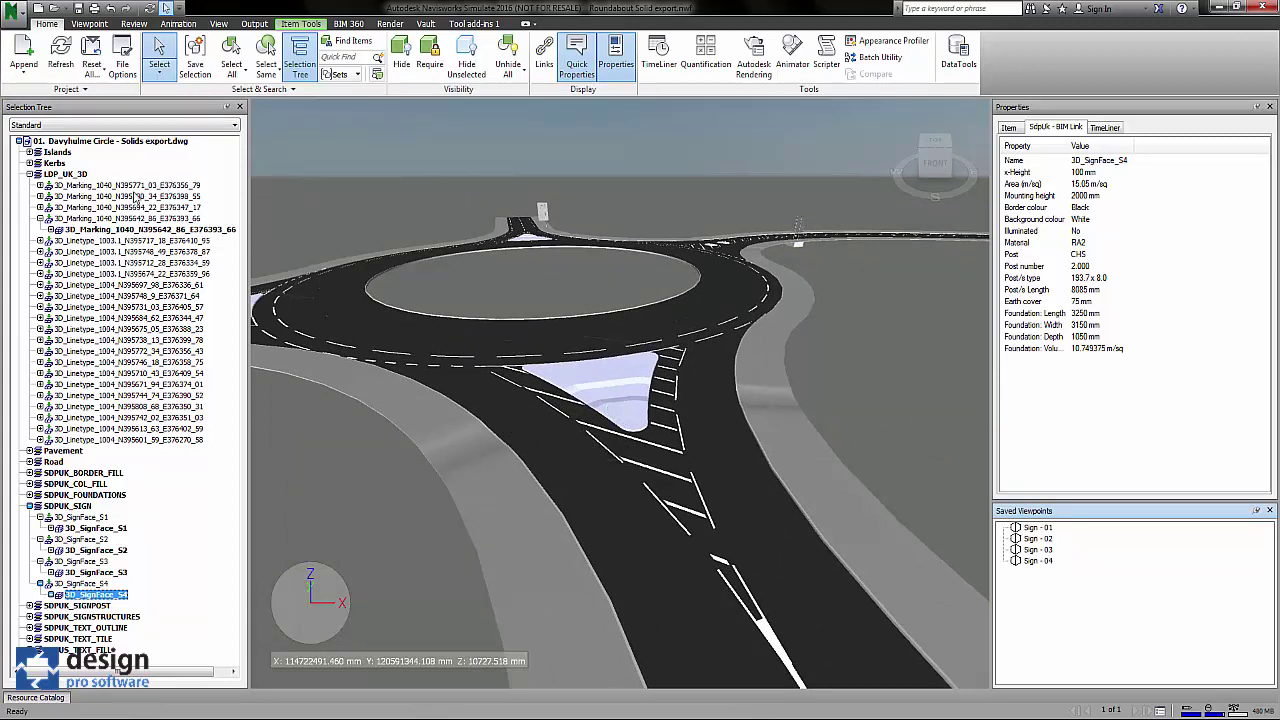
pyautogui.click(98, 230)
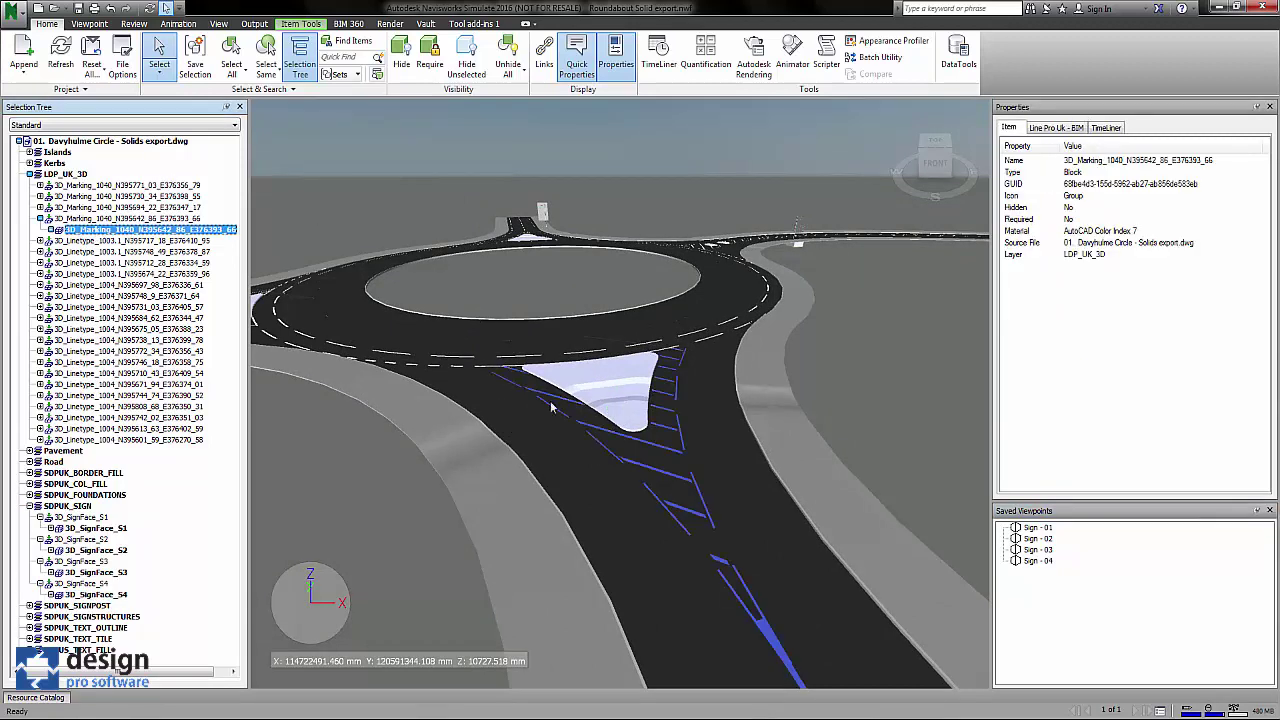
pyautogui.click(1068, 128)
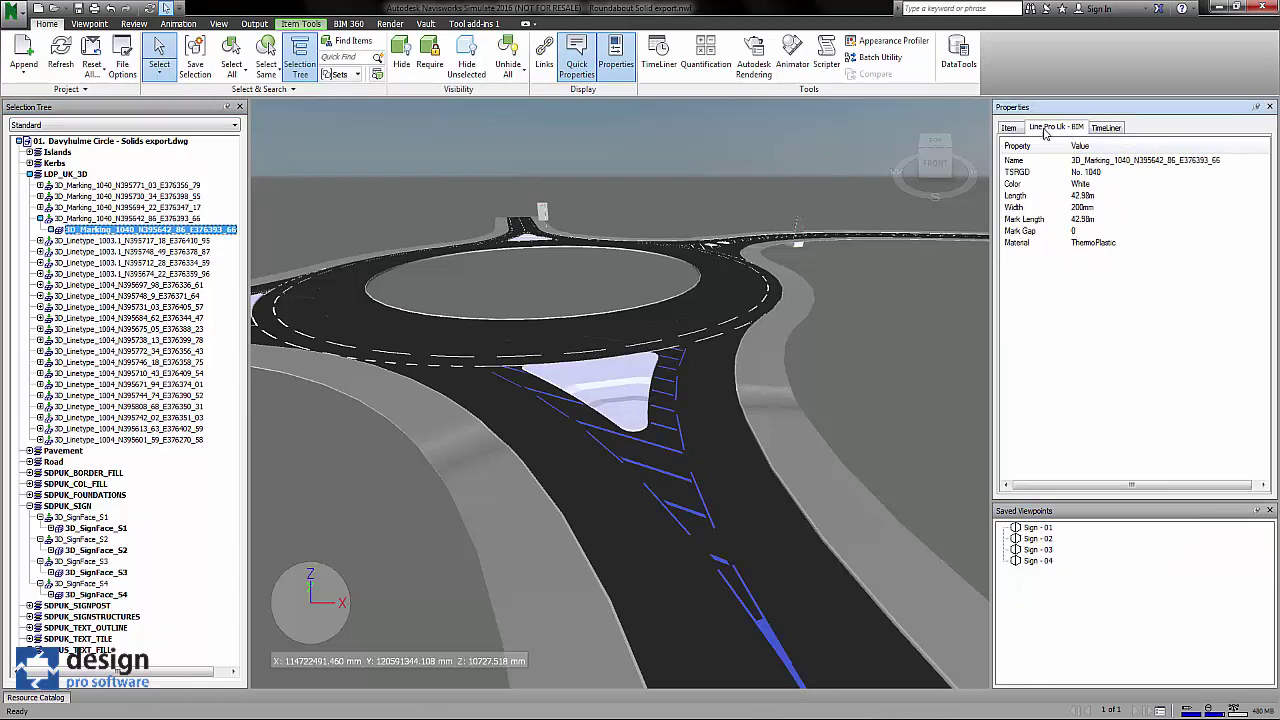